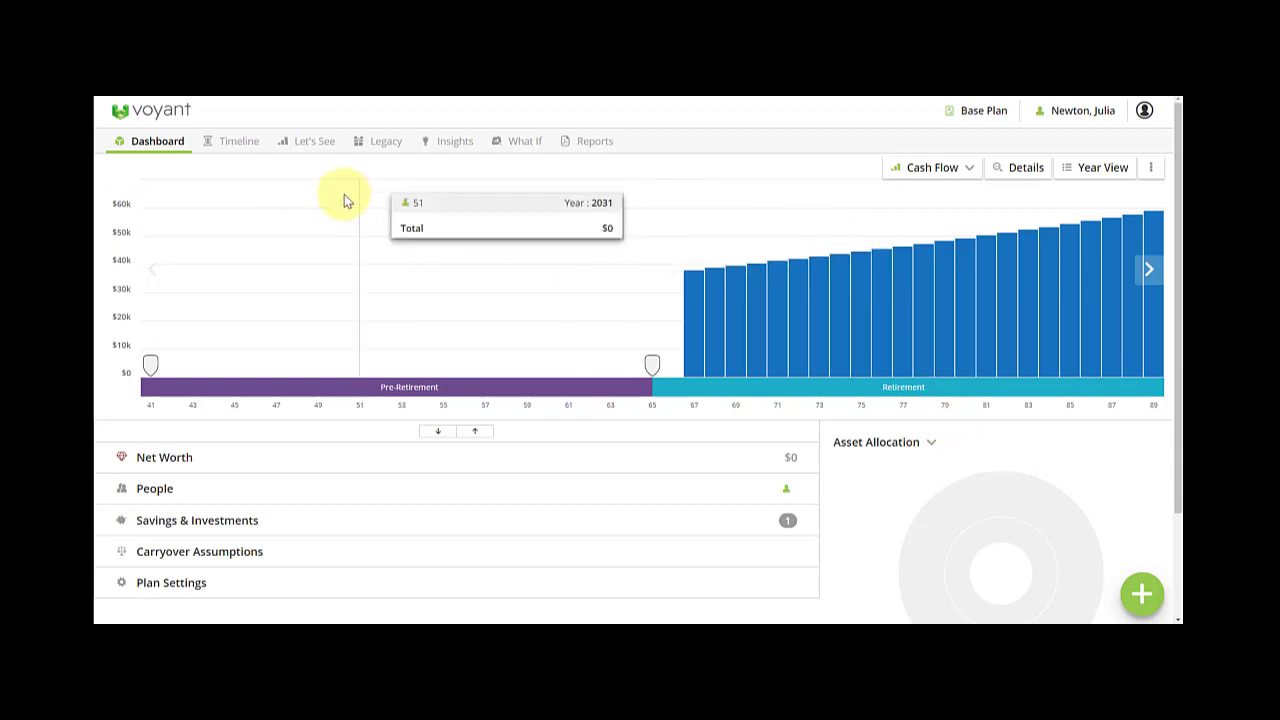
Create a new event on the plan's timeline, named "End of luxury travel" and with the Boat type.
click(226, 150)
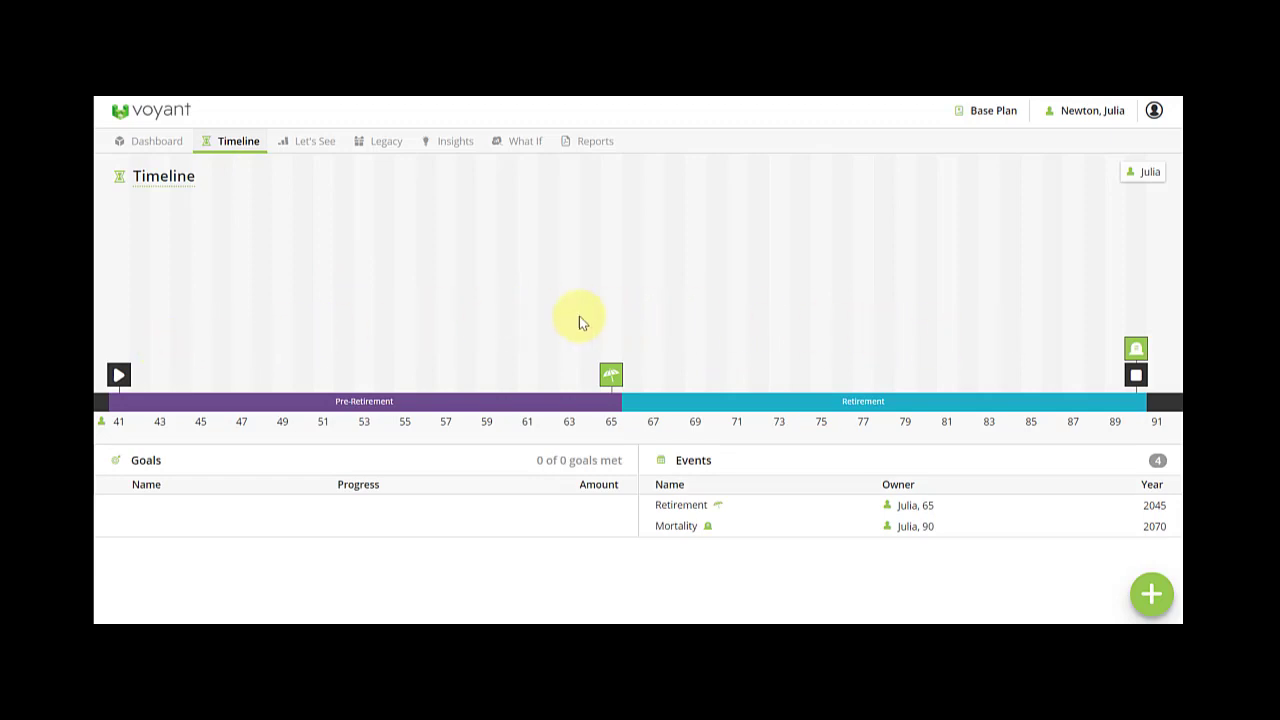
mouse_move(119, 374)
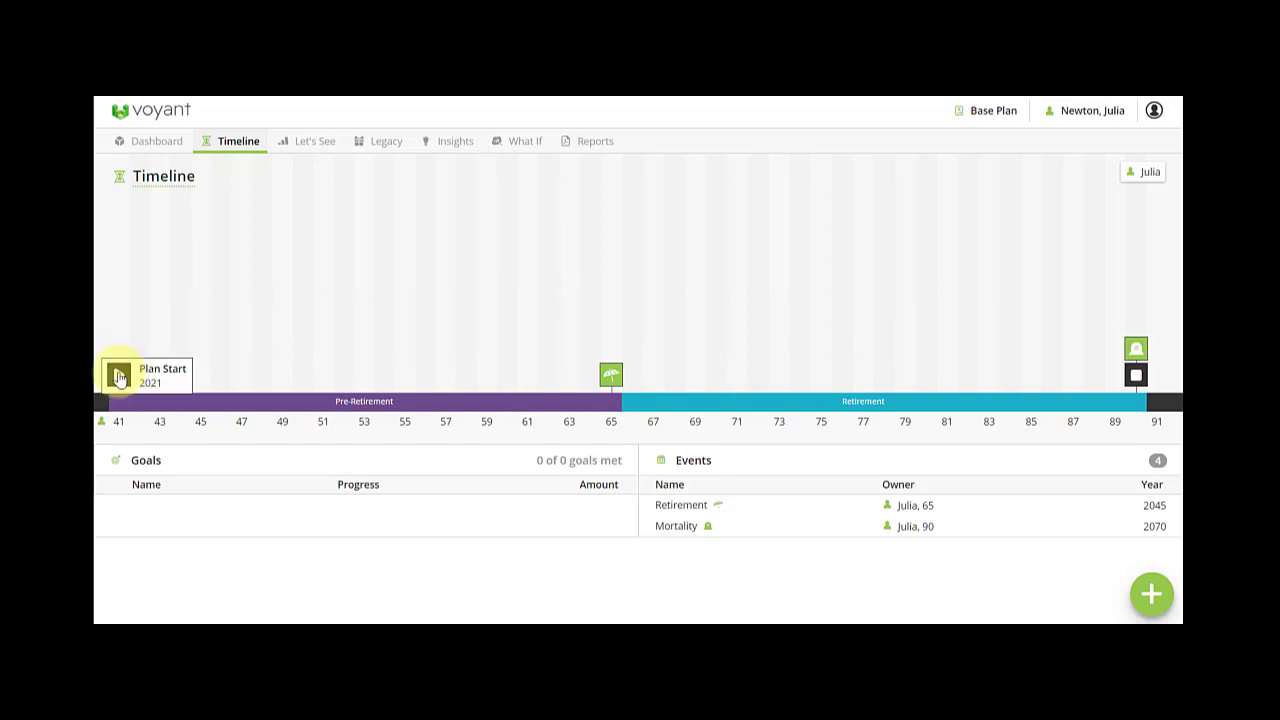
mouse_move(1139, 350)
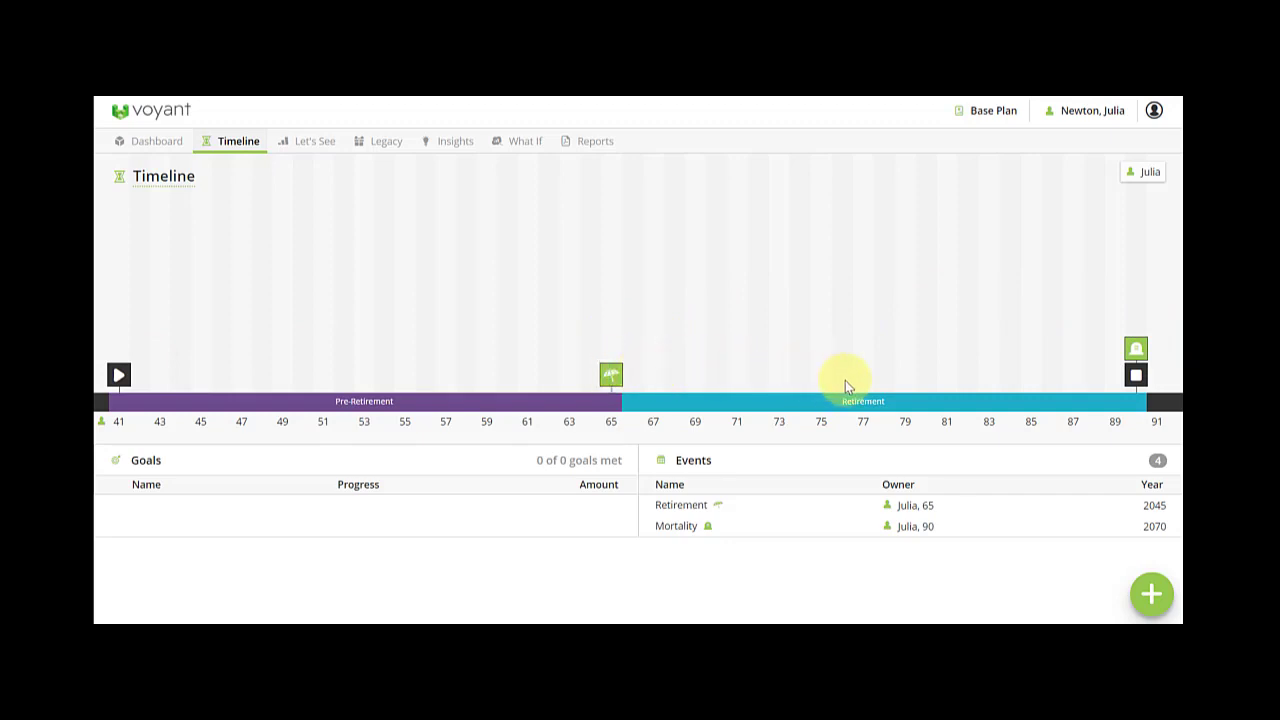
mouse_move(610, 374)
click(1152, 596)
click(1088, 540)
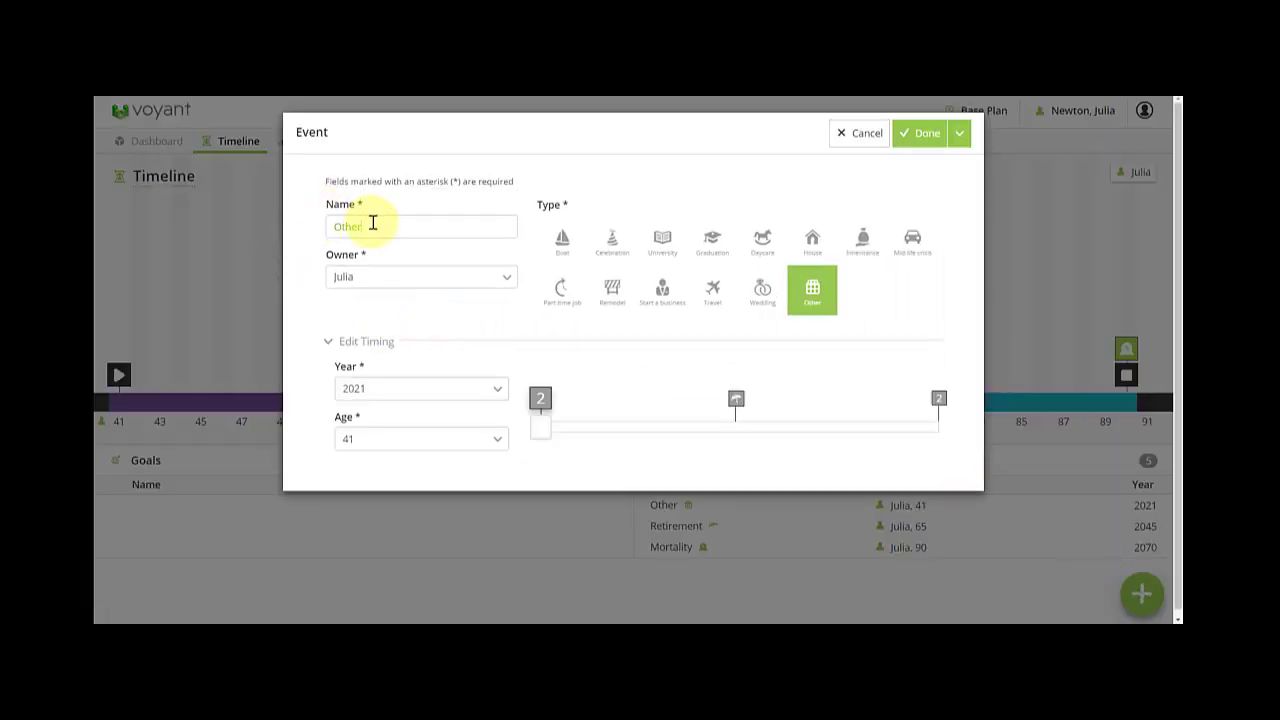
drag(371, 224, 299, 227)
text(End of luxu)
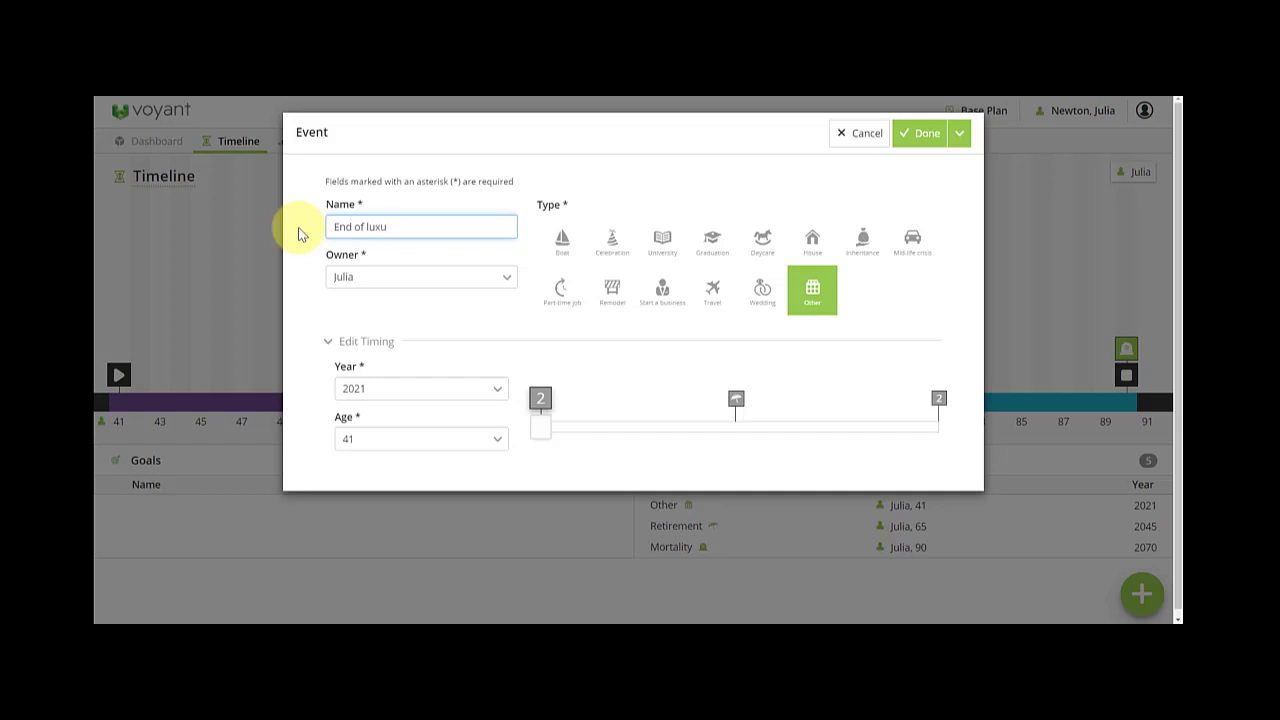
text(ry travel)
click(562, 239)
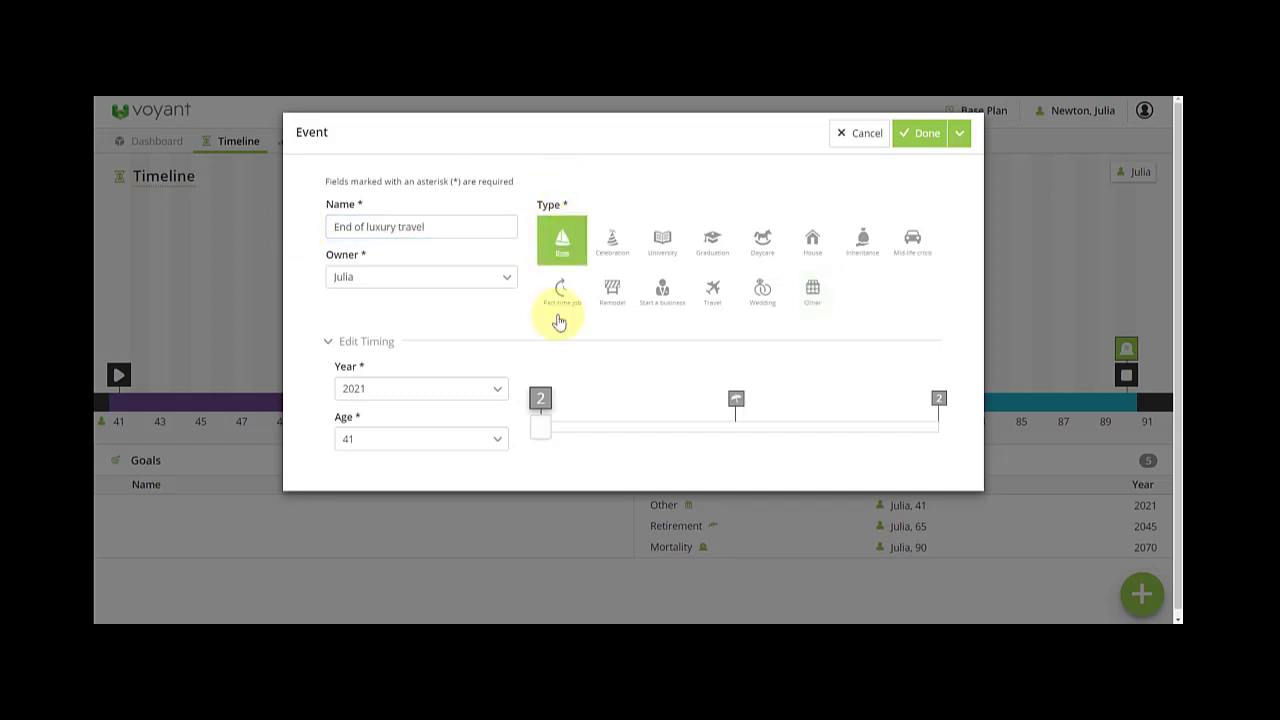
Time the End of luxury travel event at age 75, year 2055, and save it.
drag(543, 435, 820, 438)
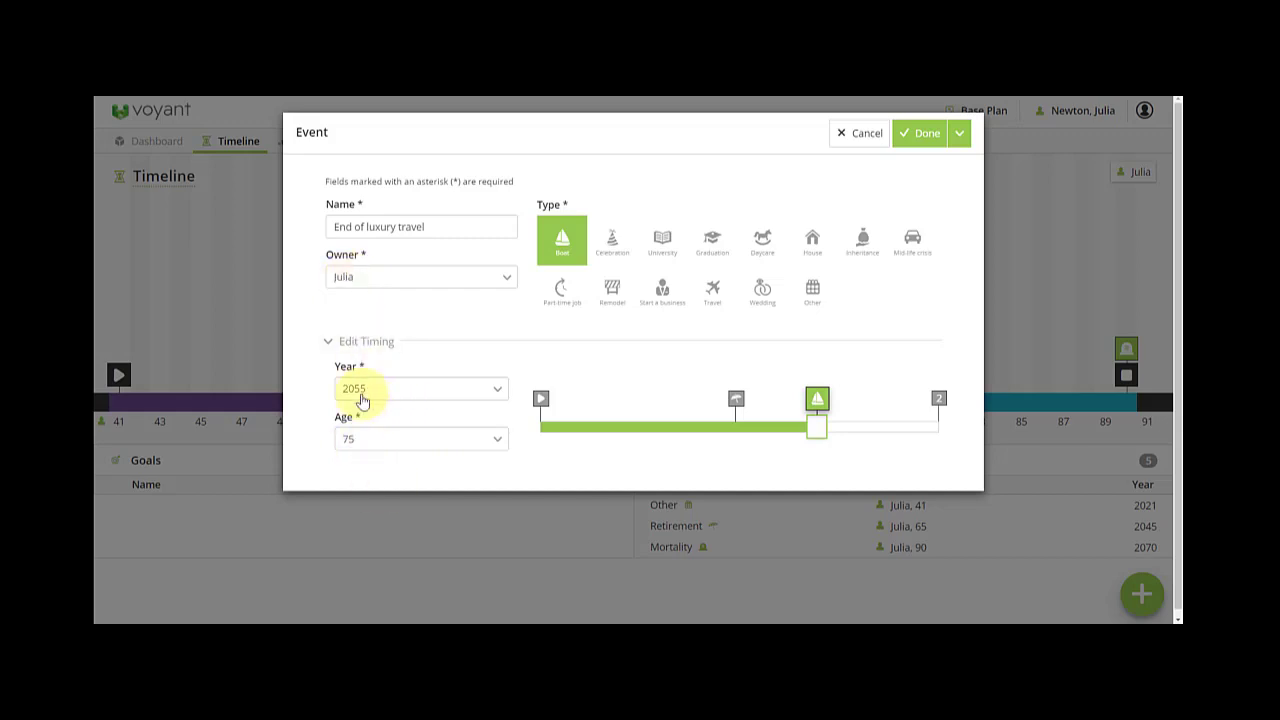
click(922, 133)
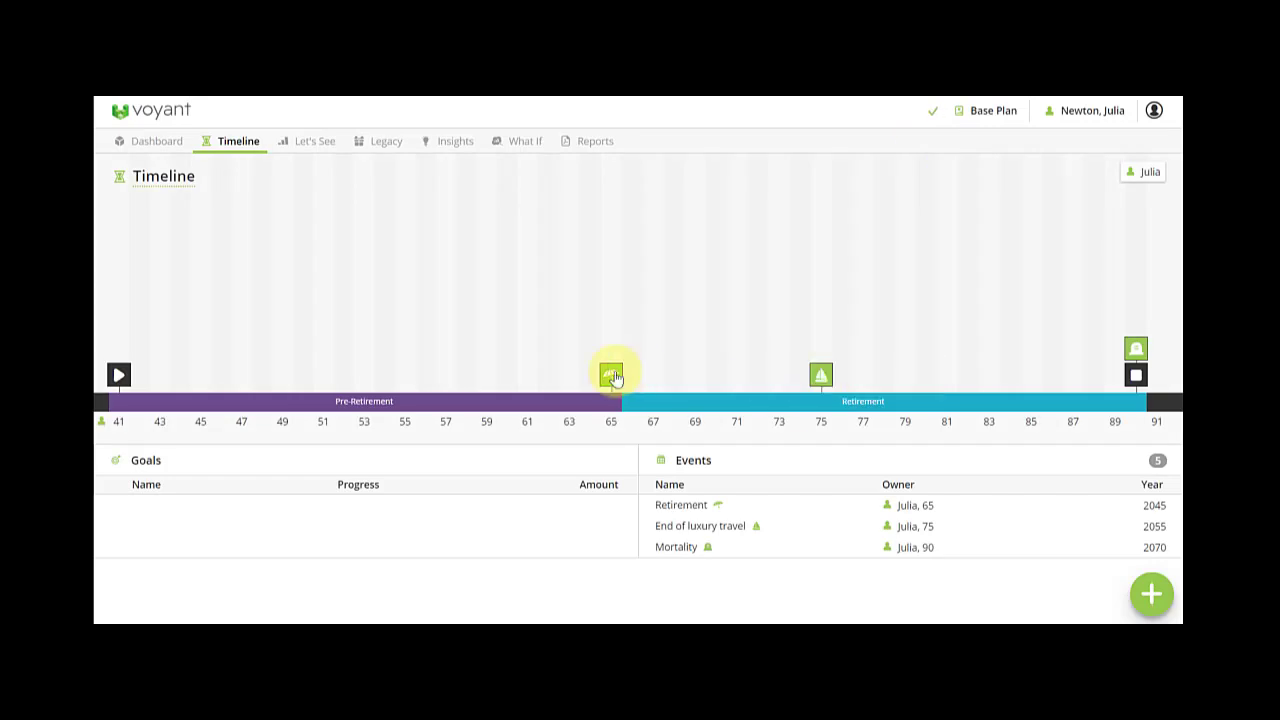
mouse_move(876, 378)
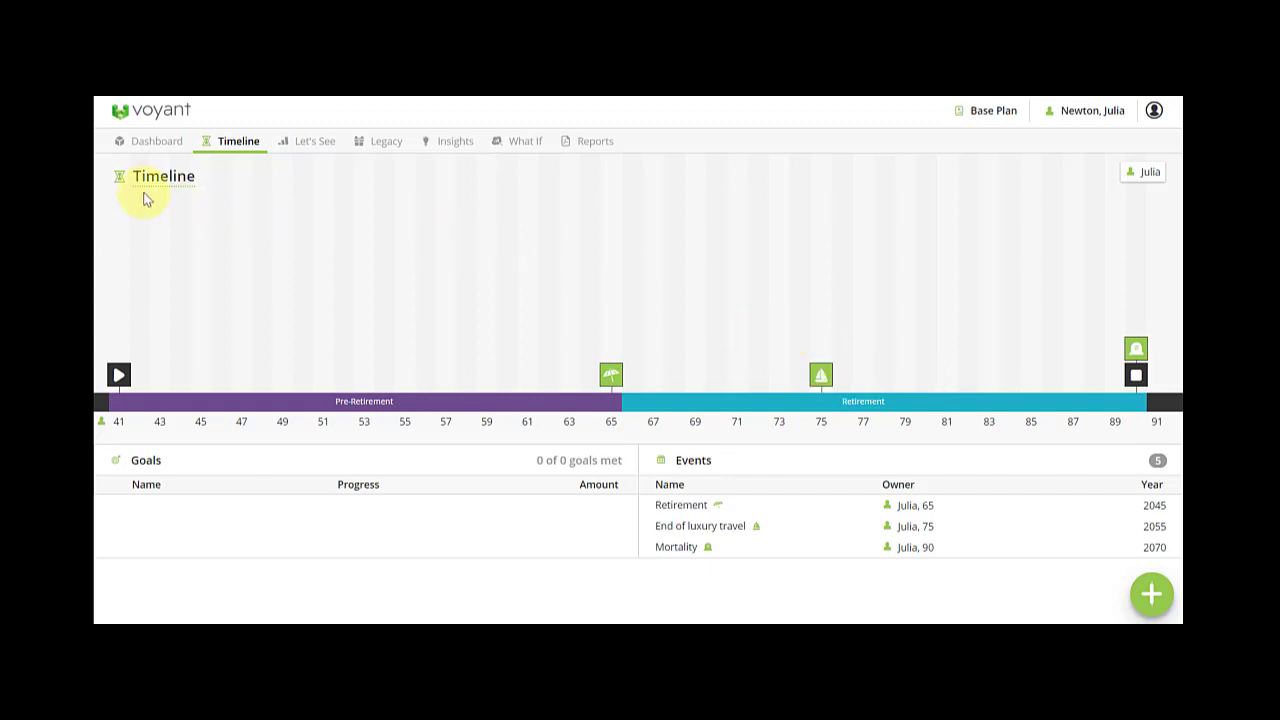
Start a multi-year expense from the dashboard and name it "Basic expenses".
click(143, 149)
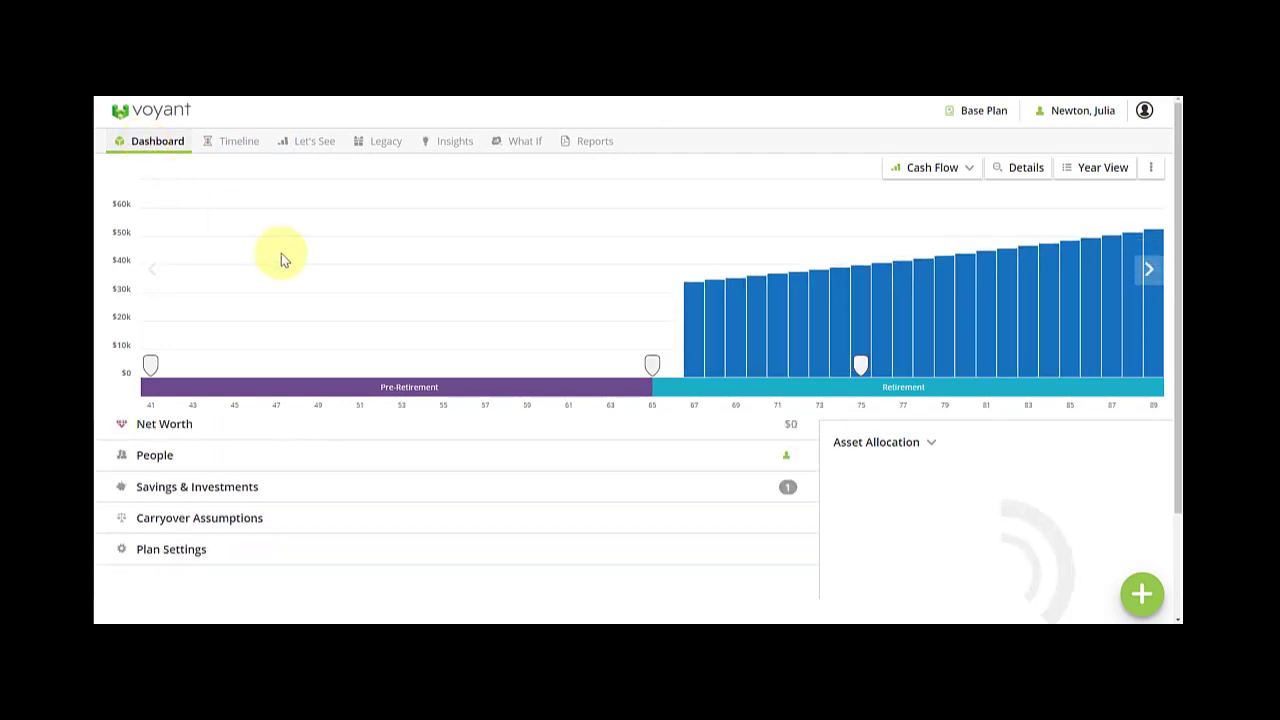
click(1142, 594)
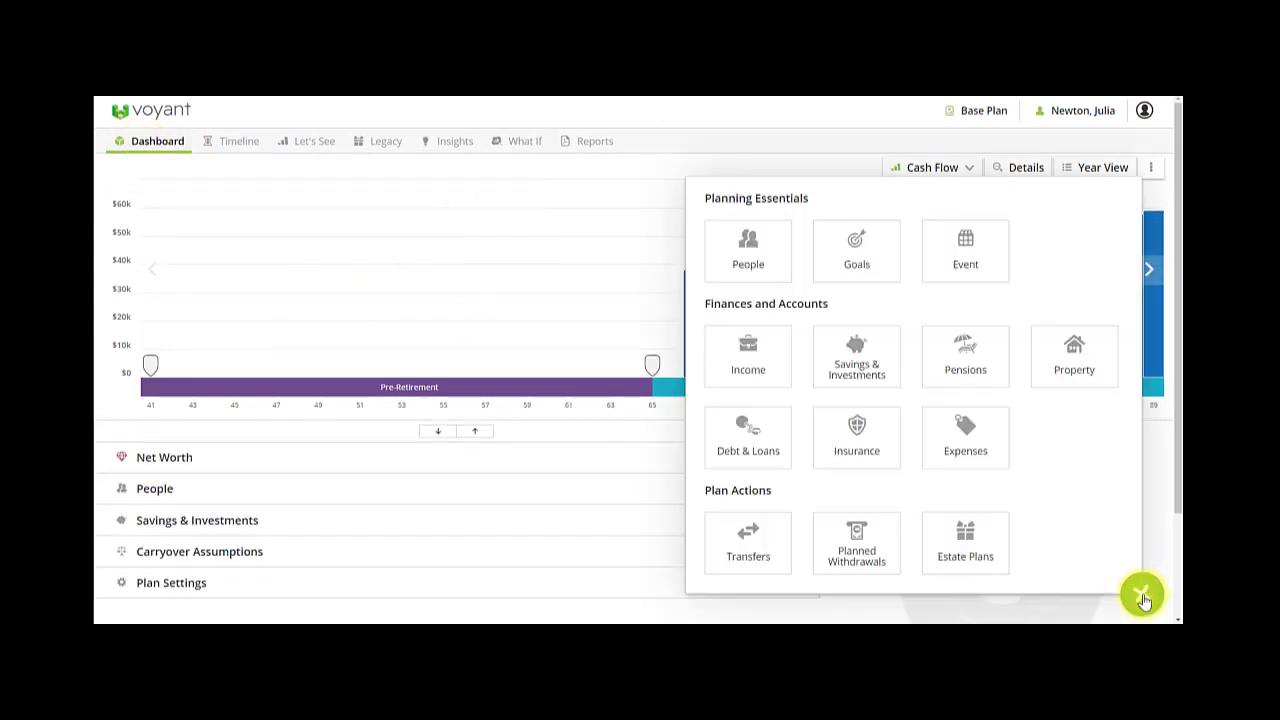
click(965, 440)
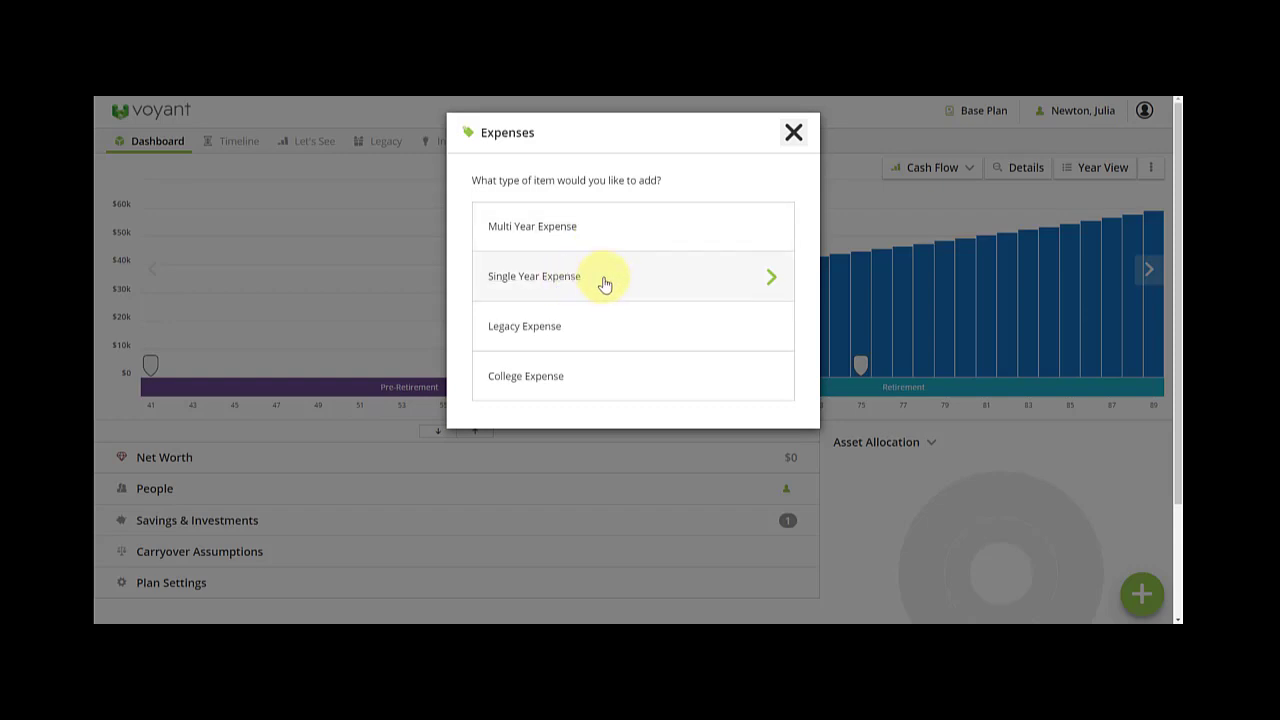
click(657, 243)
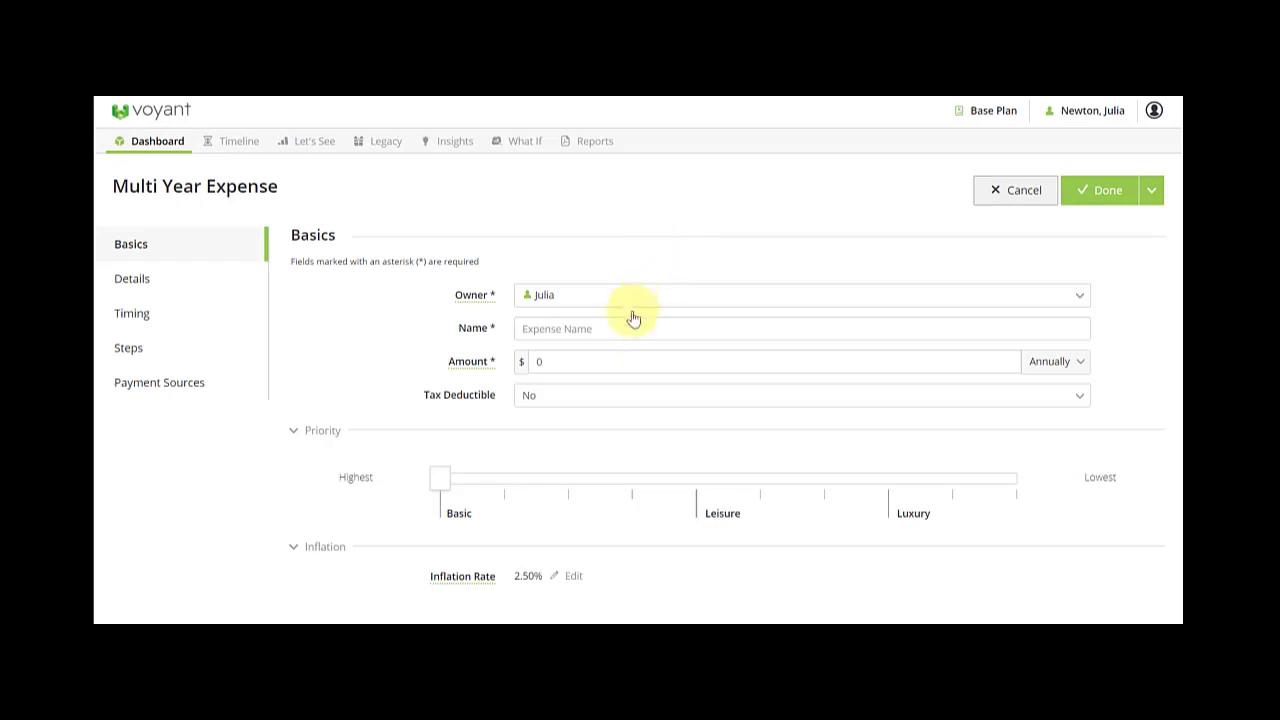
text(Basic)
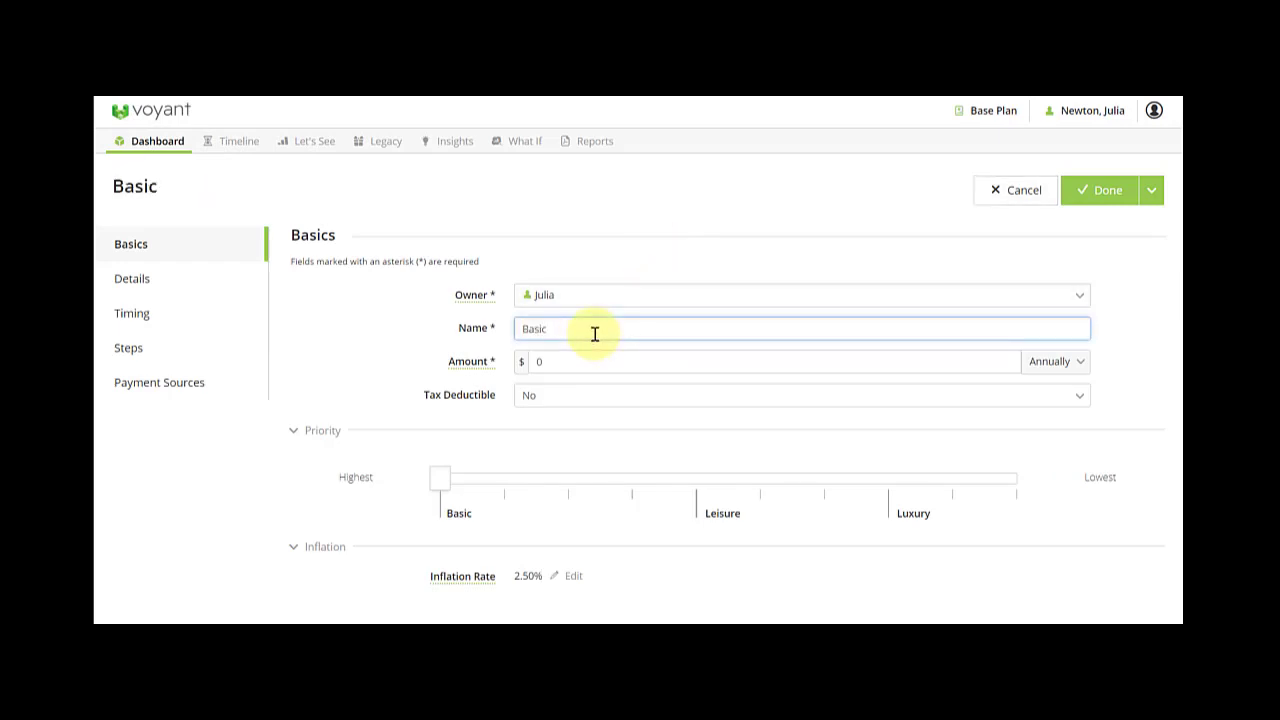
text( y)
key(BackSpace)
key(BackSpace)
text(expenses)
Set the expense's amount to $54,000 annually with the highest Basic priority.
click(533, 362)
text(54,000)
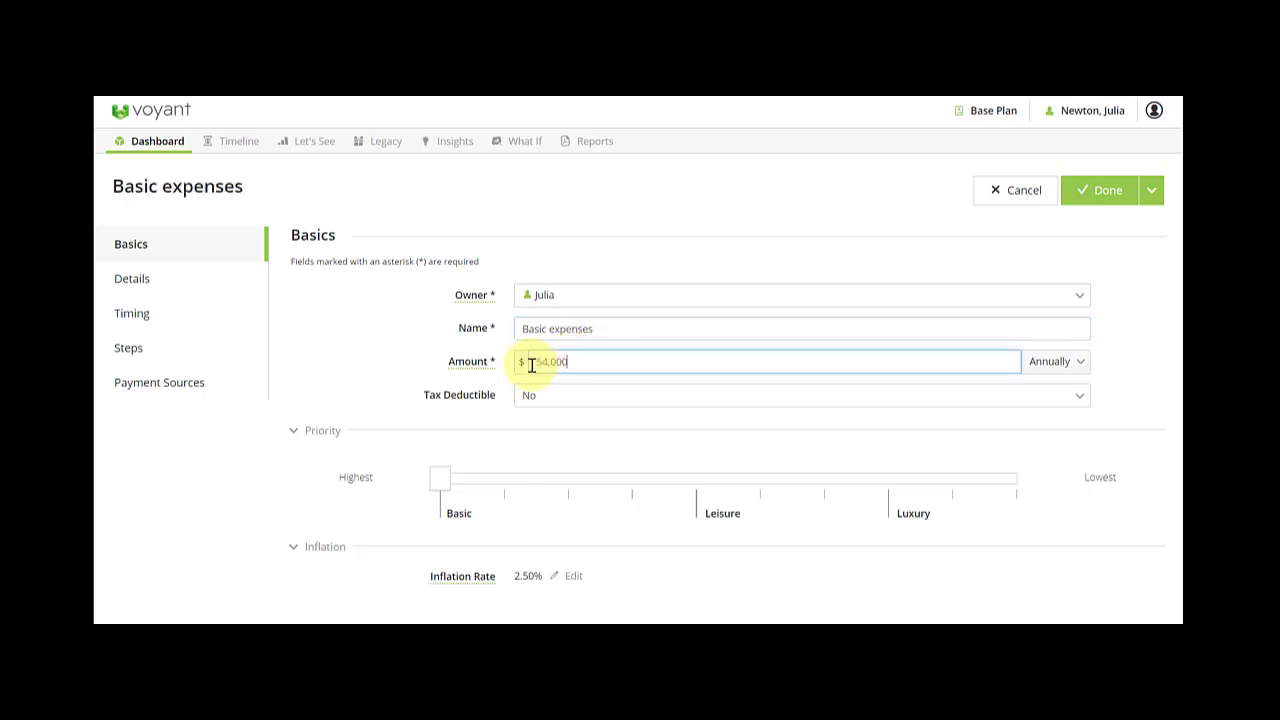
click(1082, 366)
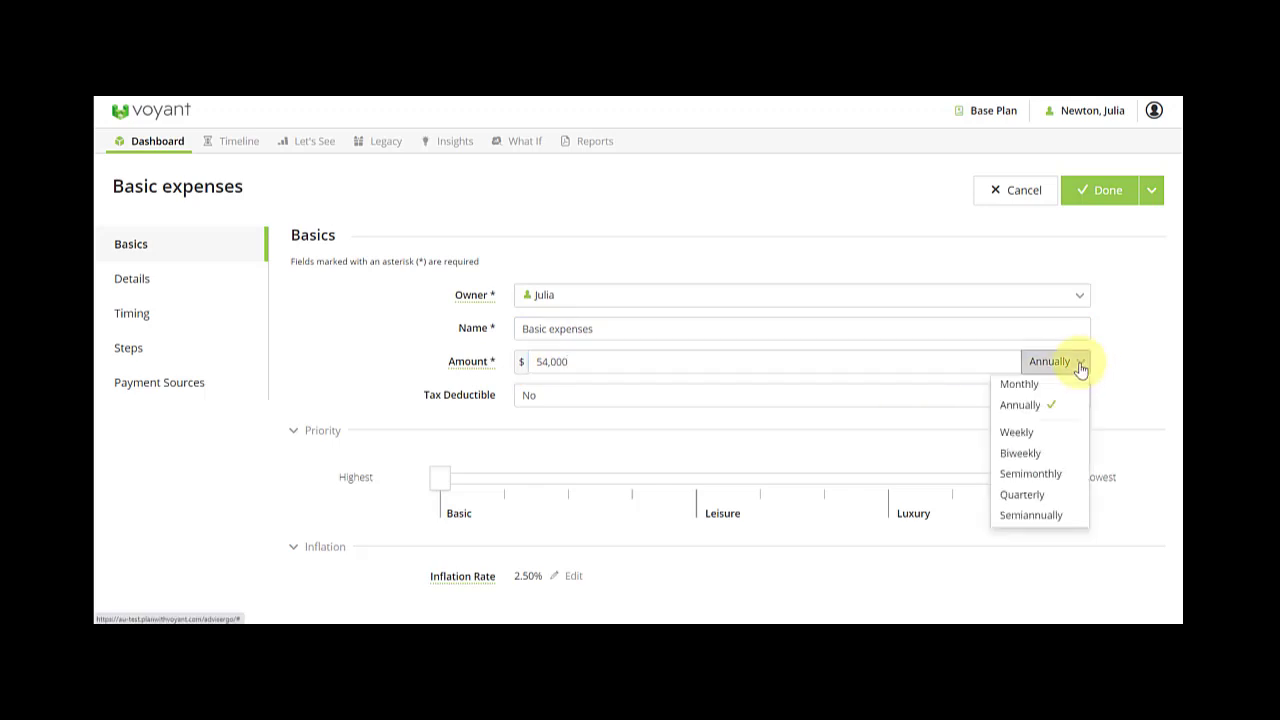
click(1082, 366)
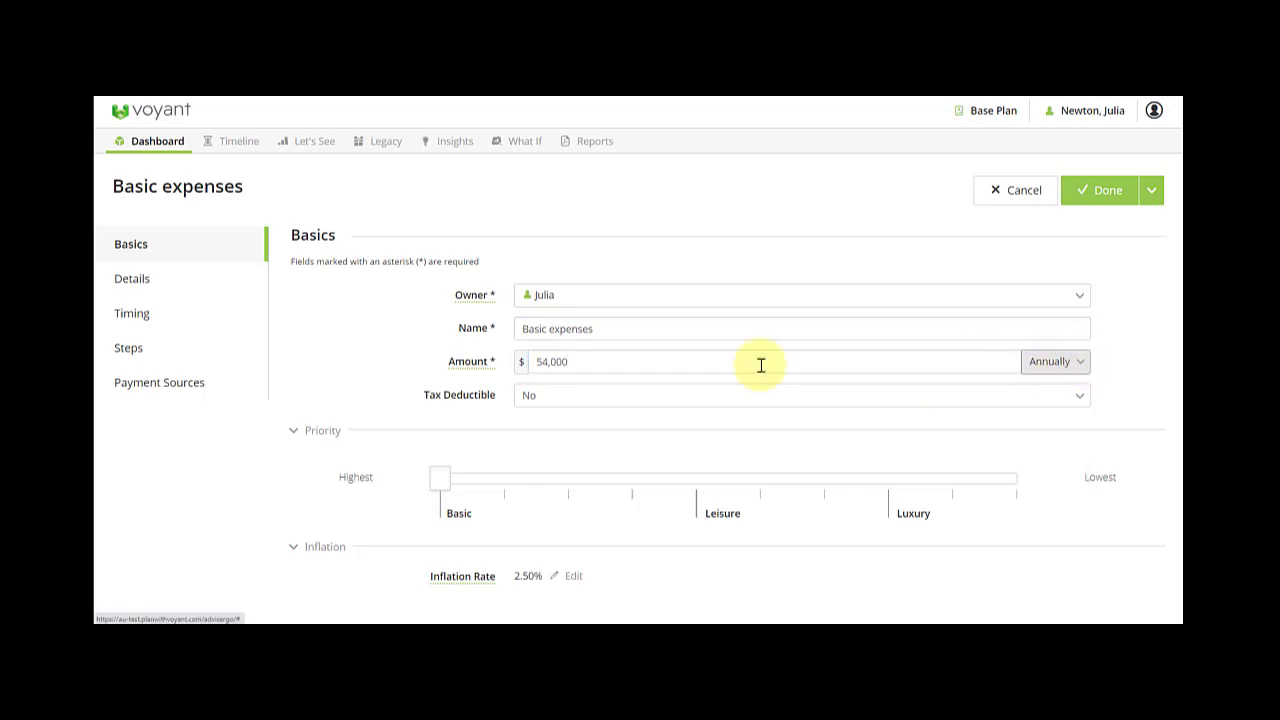
click(439, 482)
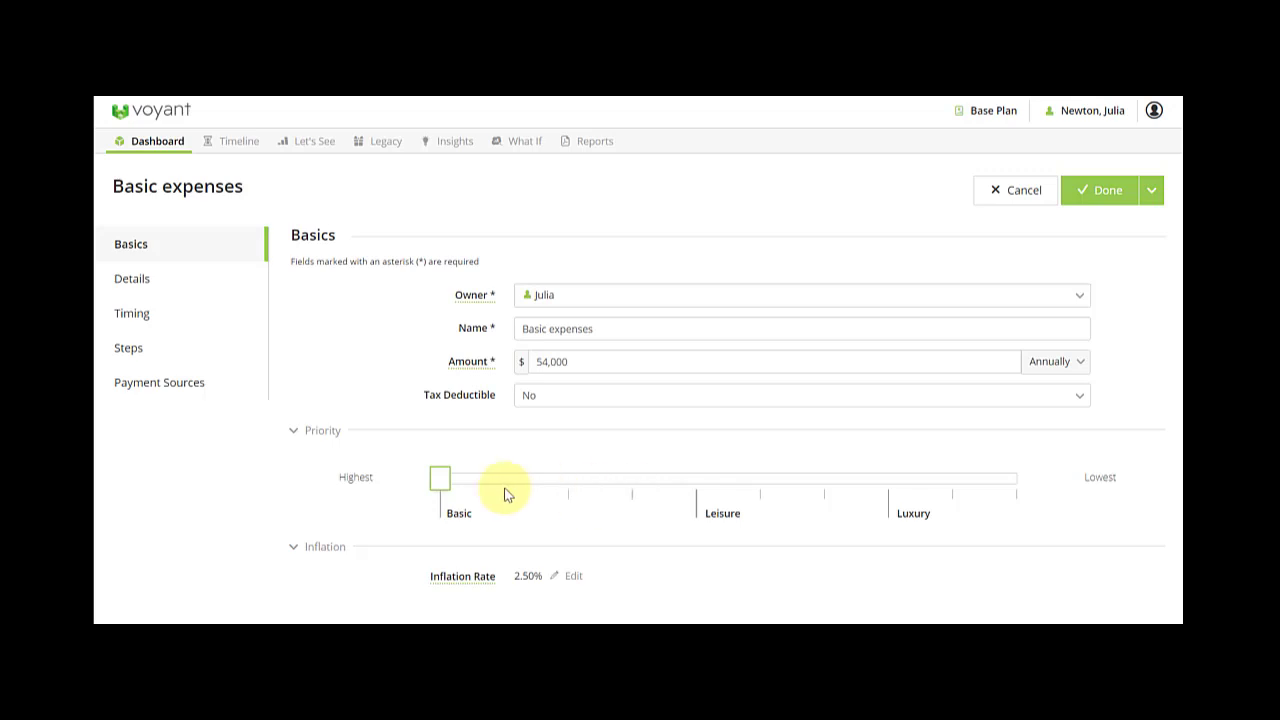
mouse_move(440, 483)
mouse_down()
mouse_move(889, 494)
mouse_move(440, 487)
mouse_up()
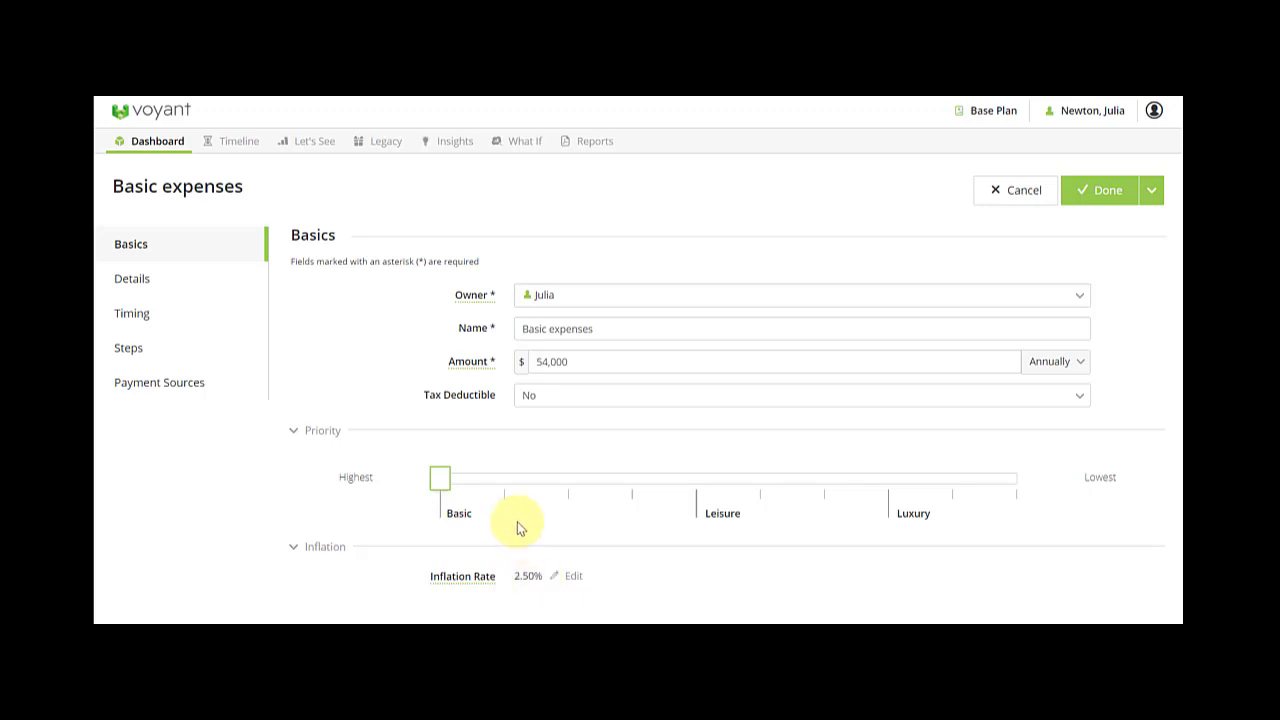
Switch the expense's details to itemized and enter a Food item of $2,000 annually.
click(143, 277)
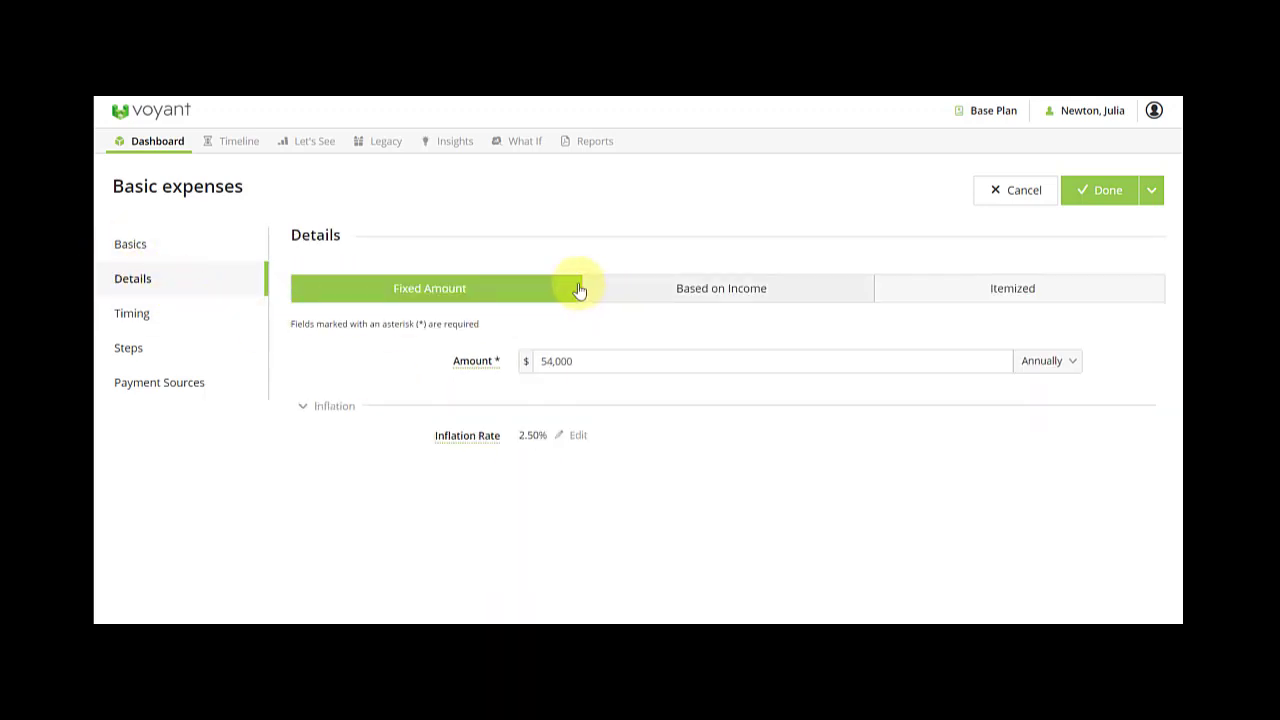
click(1015, 290)
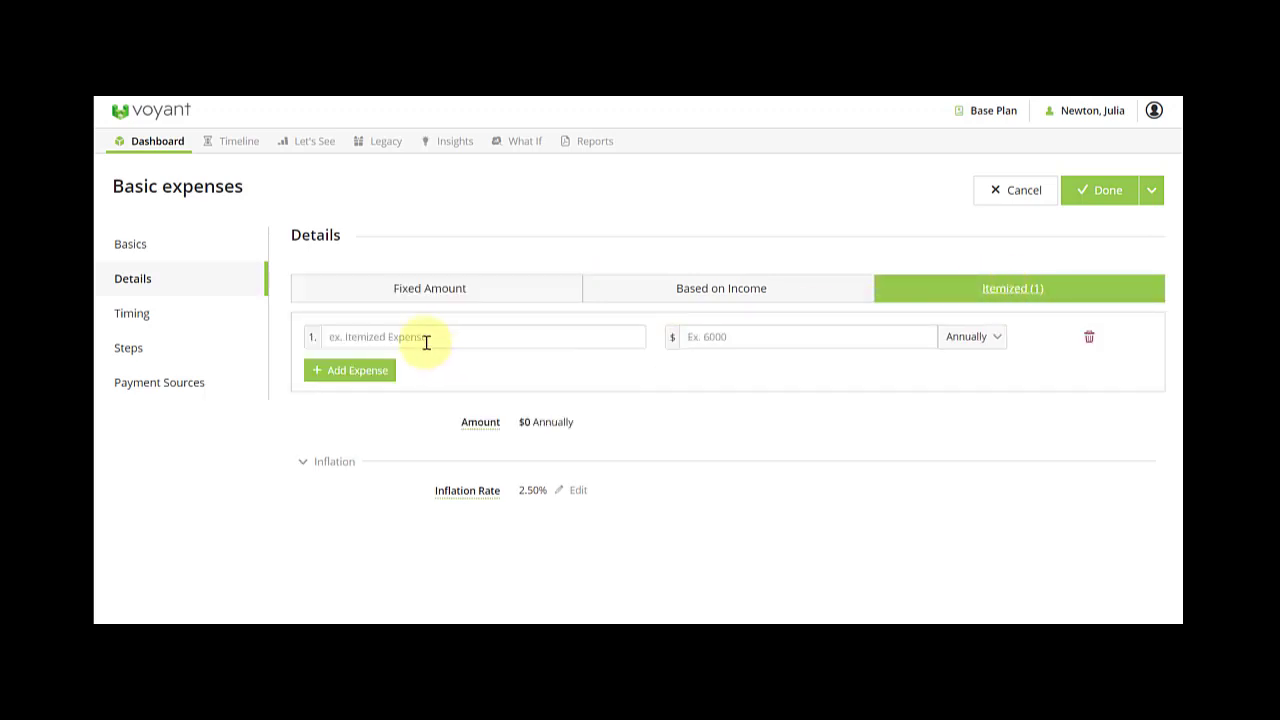
click(425, 338)
text(Food)
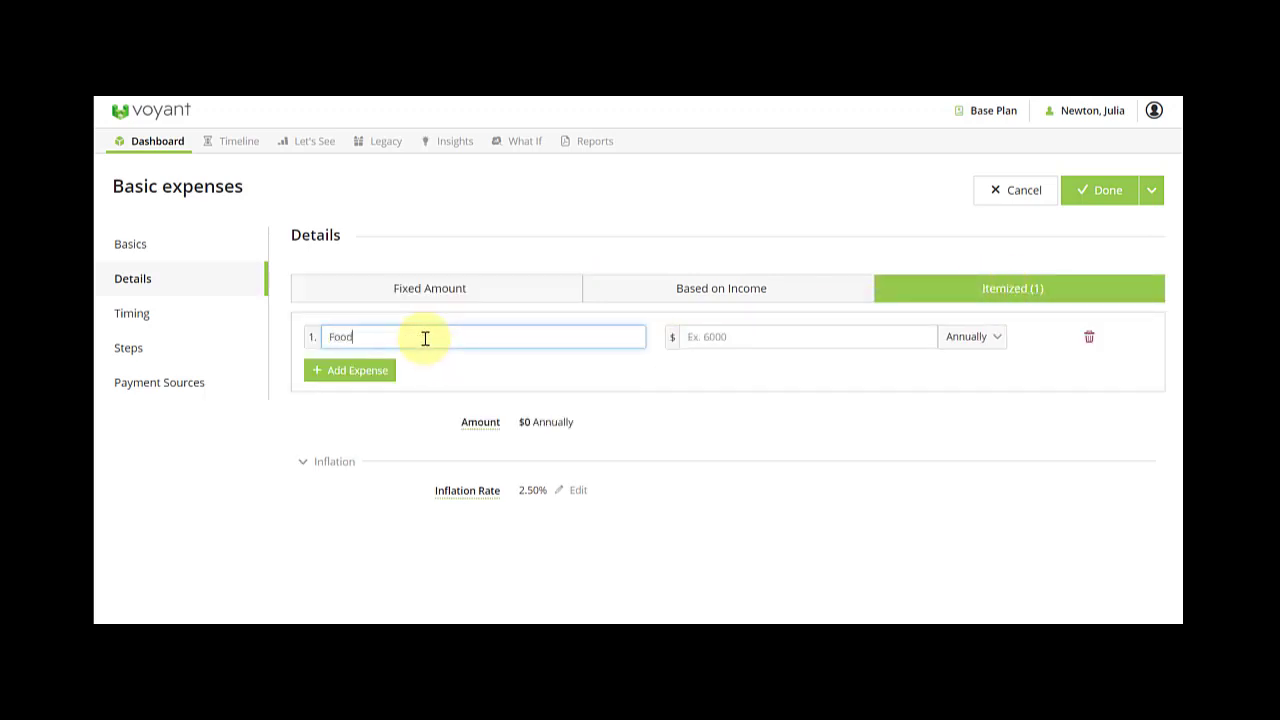
click(748, 333)
text(2)
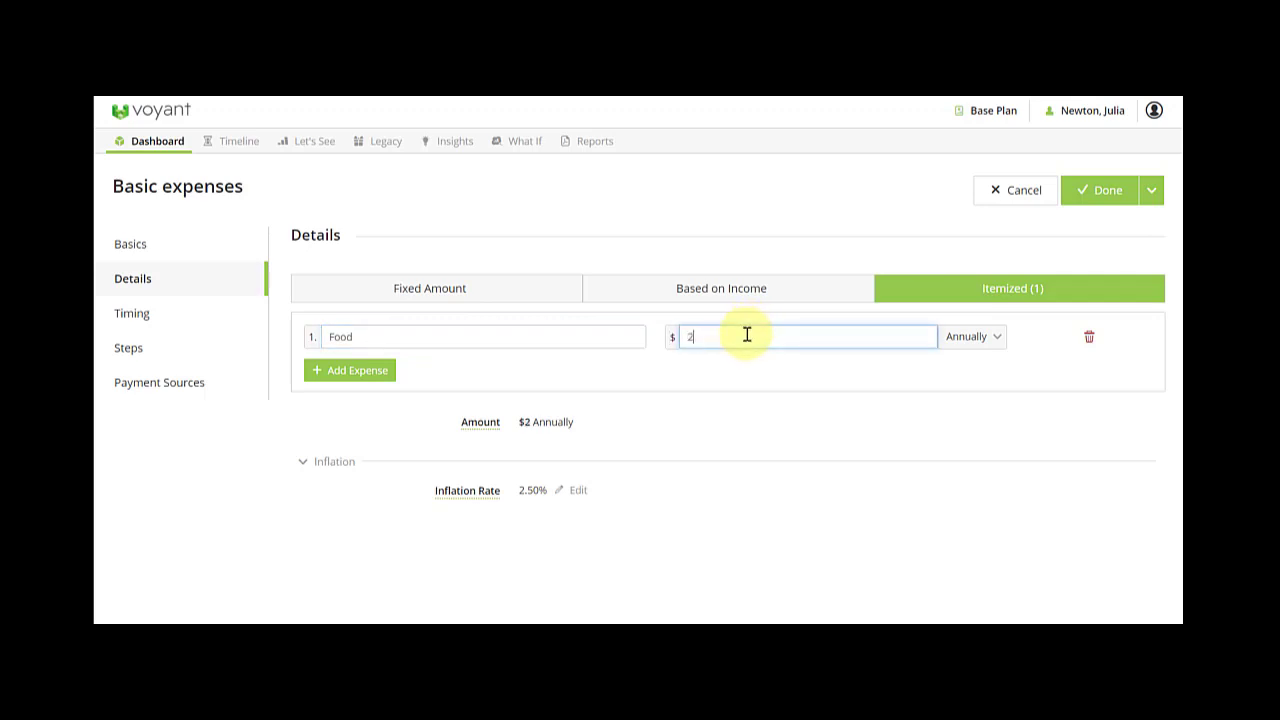
text(,000)
Add a second itemized expense, Fuel, at $2,000 annually.
key(Return)
text(Fuel)
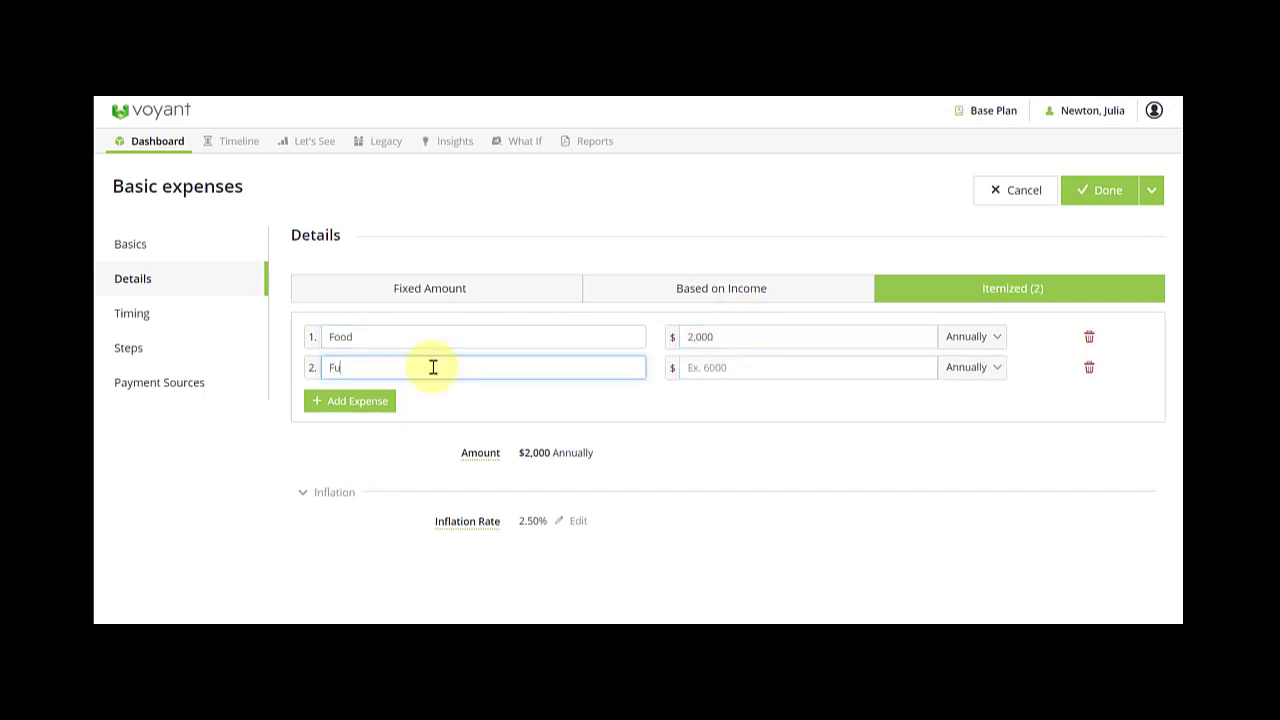
click(717, 366)
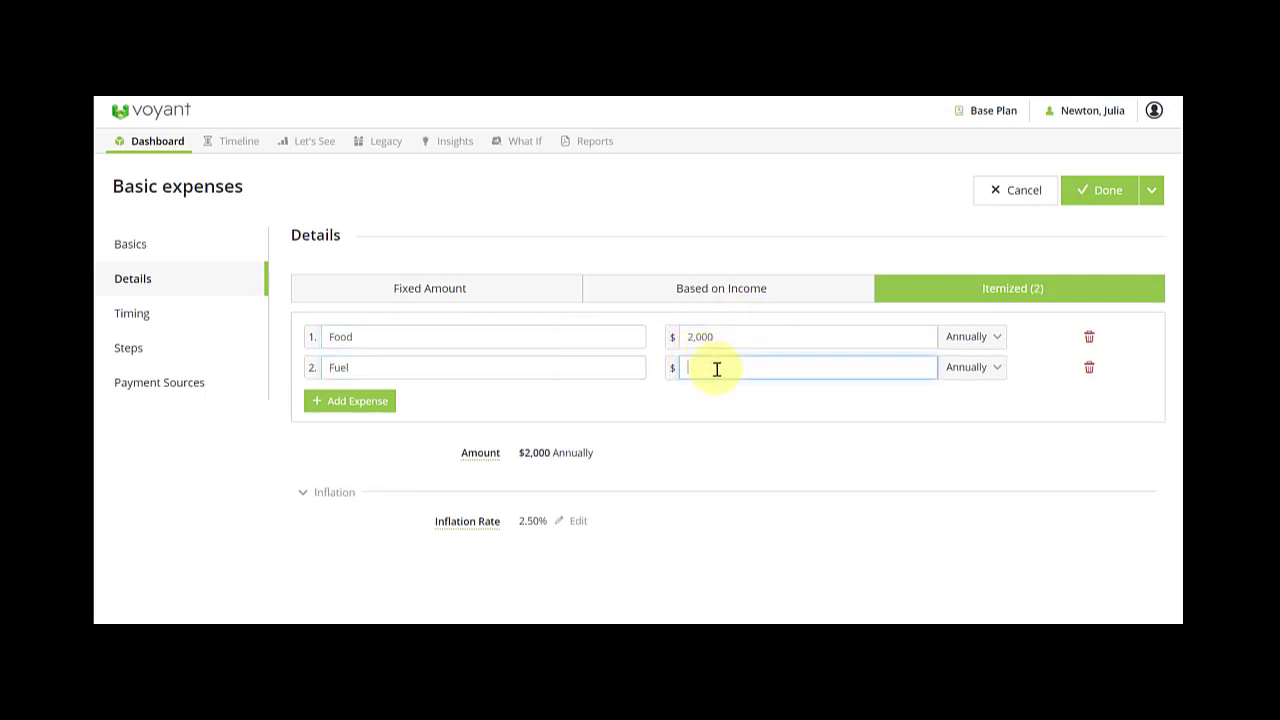
text(20,000)
key(BackSpace)
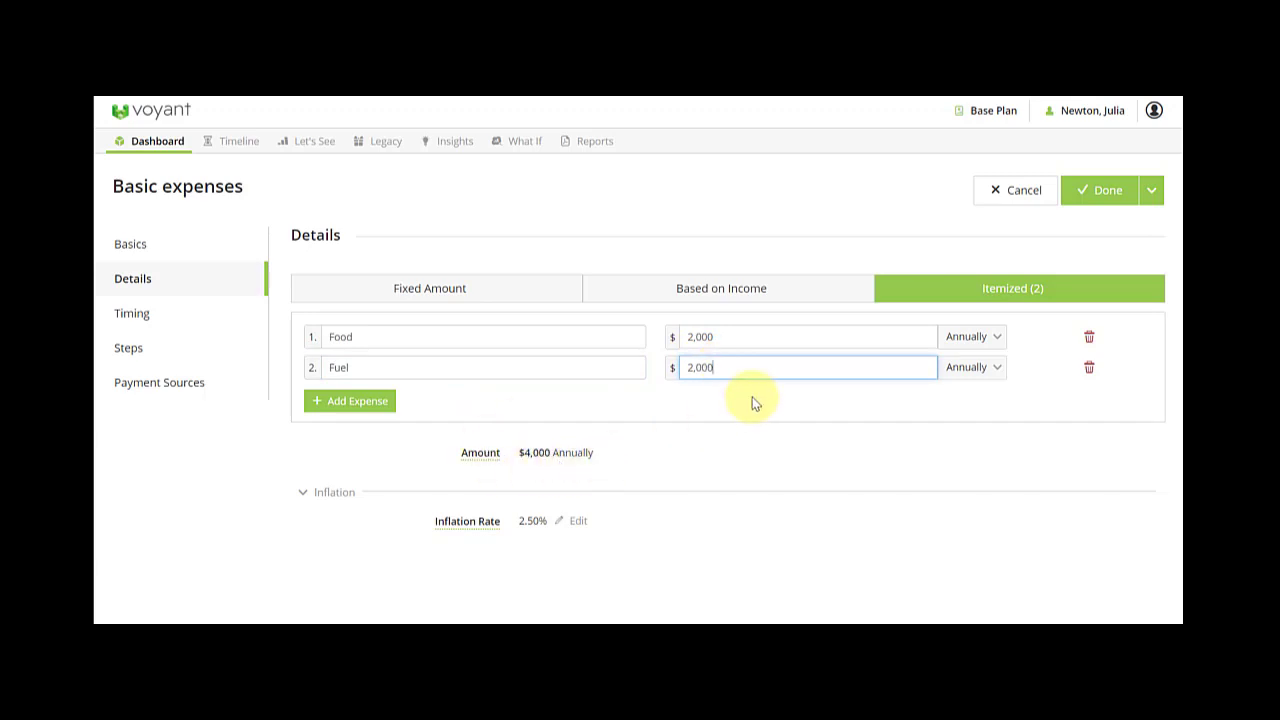
Return the expense's details to a fixed amount and set it to $54,000.
click(437, 290)
click(540, 361)
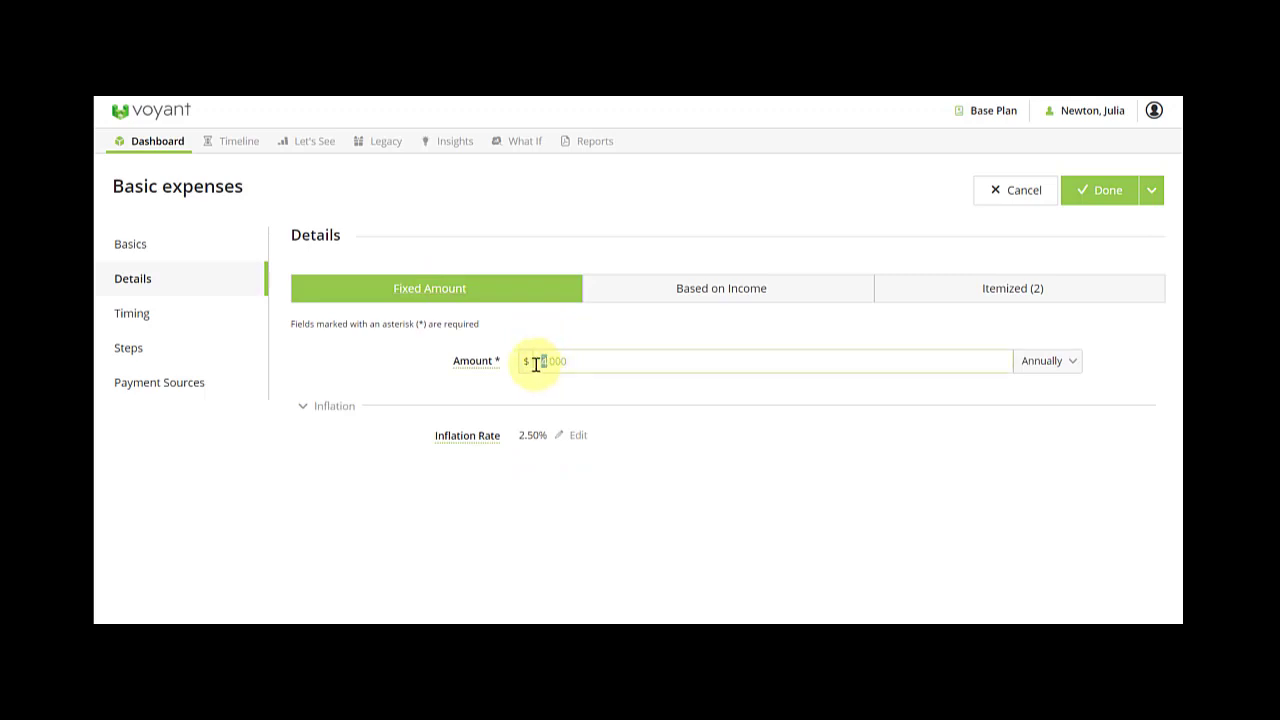
text(5)
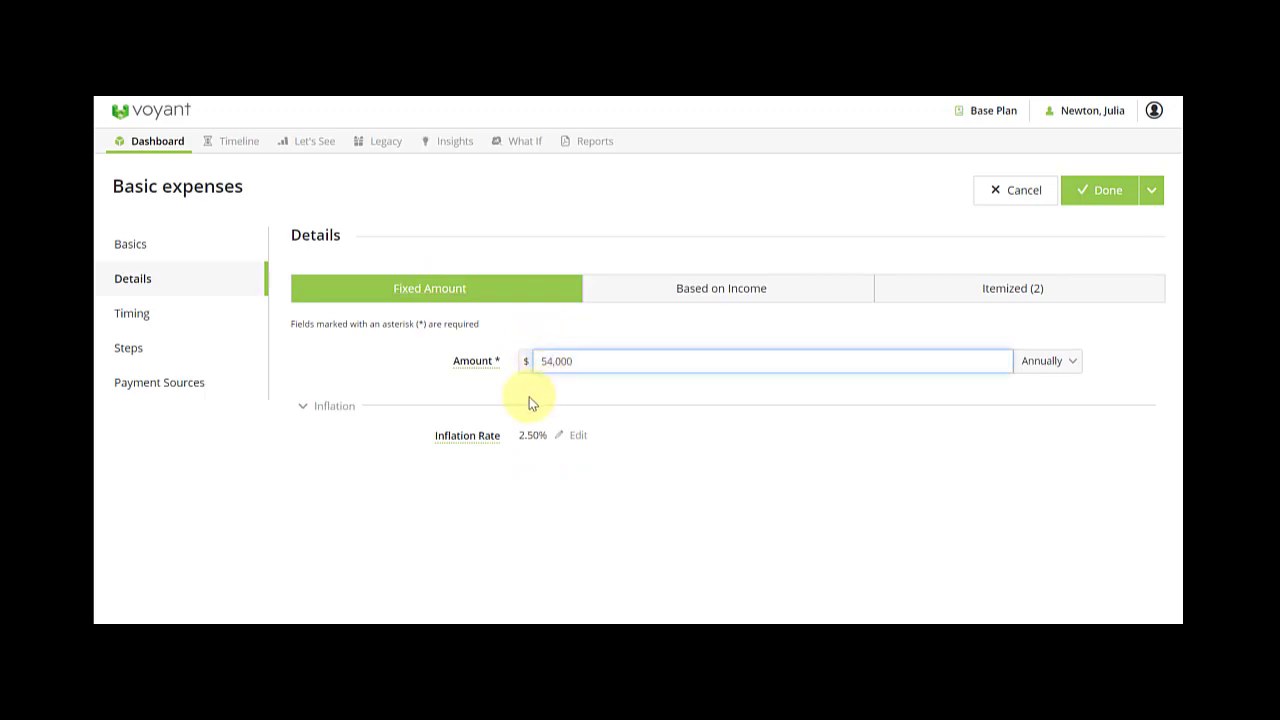
click(530, 399)
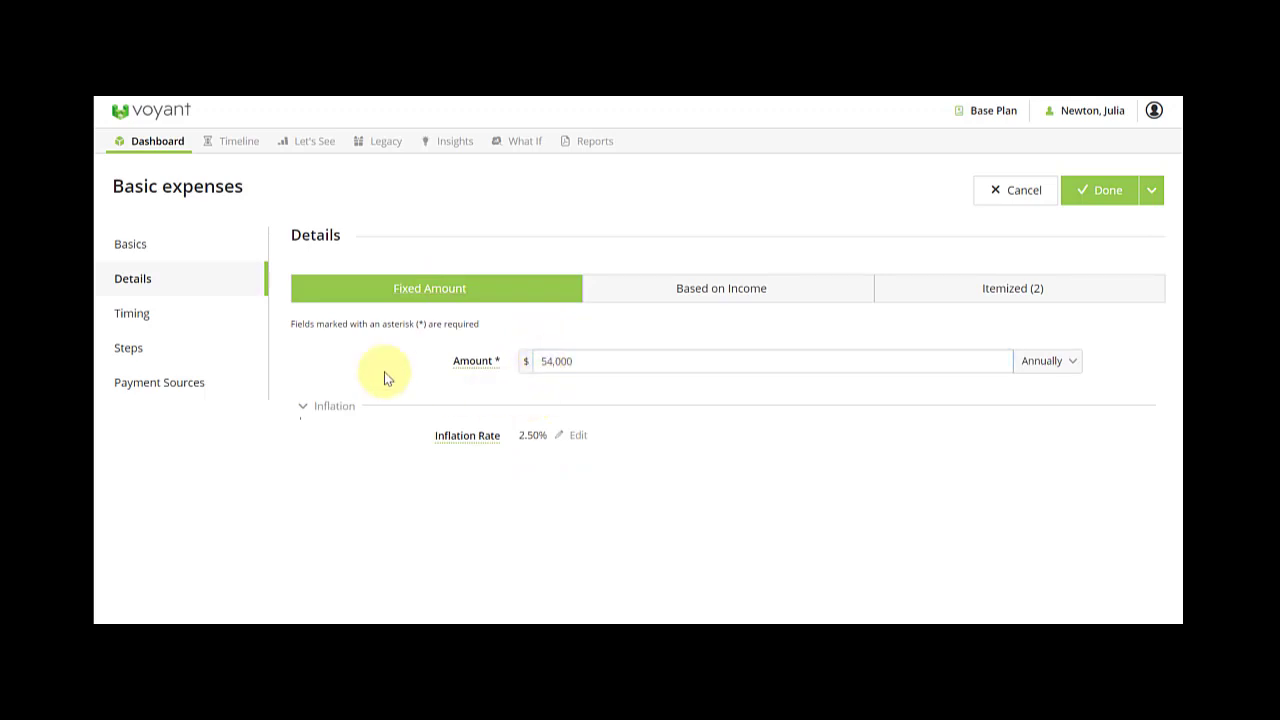
Check the basic expense's start and end timing, and save the expense.
click(179, 323)
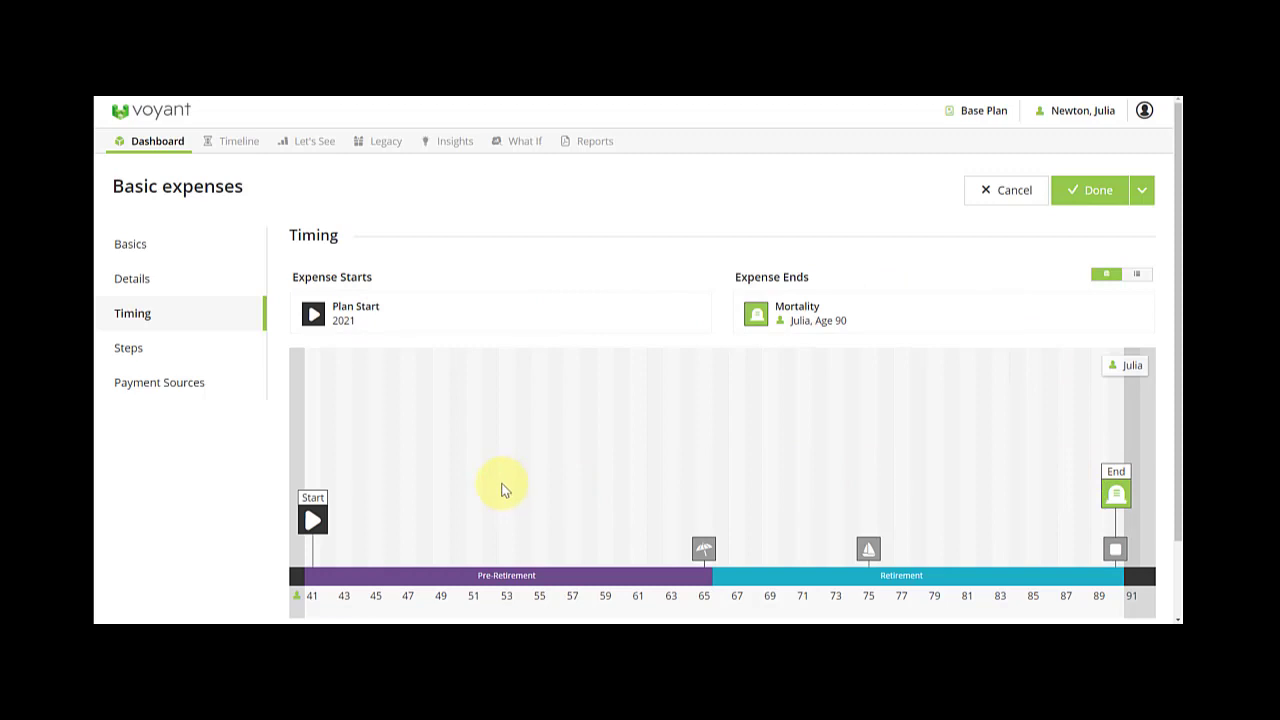
click(1096, 200)
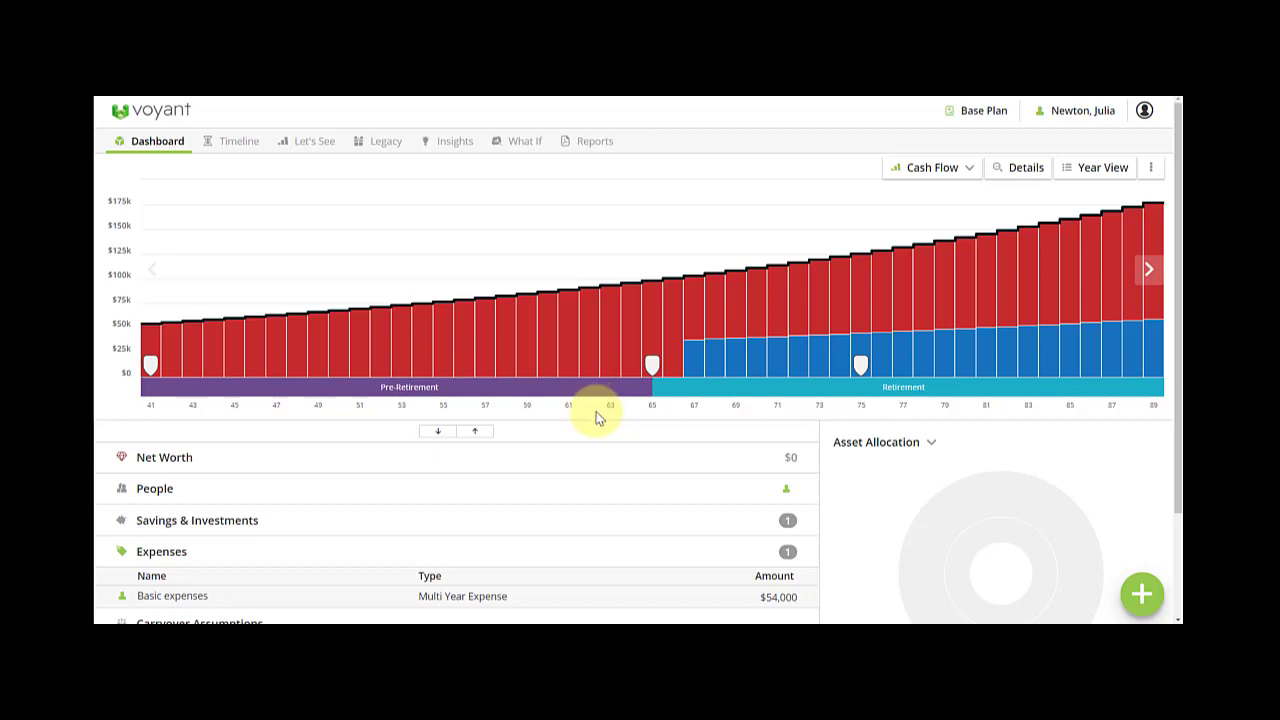
Examine the 2021 expenses in the year-by-year view, including the payment sources of Basic expenses.
click(1092, 172)
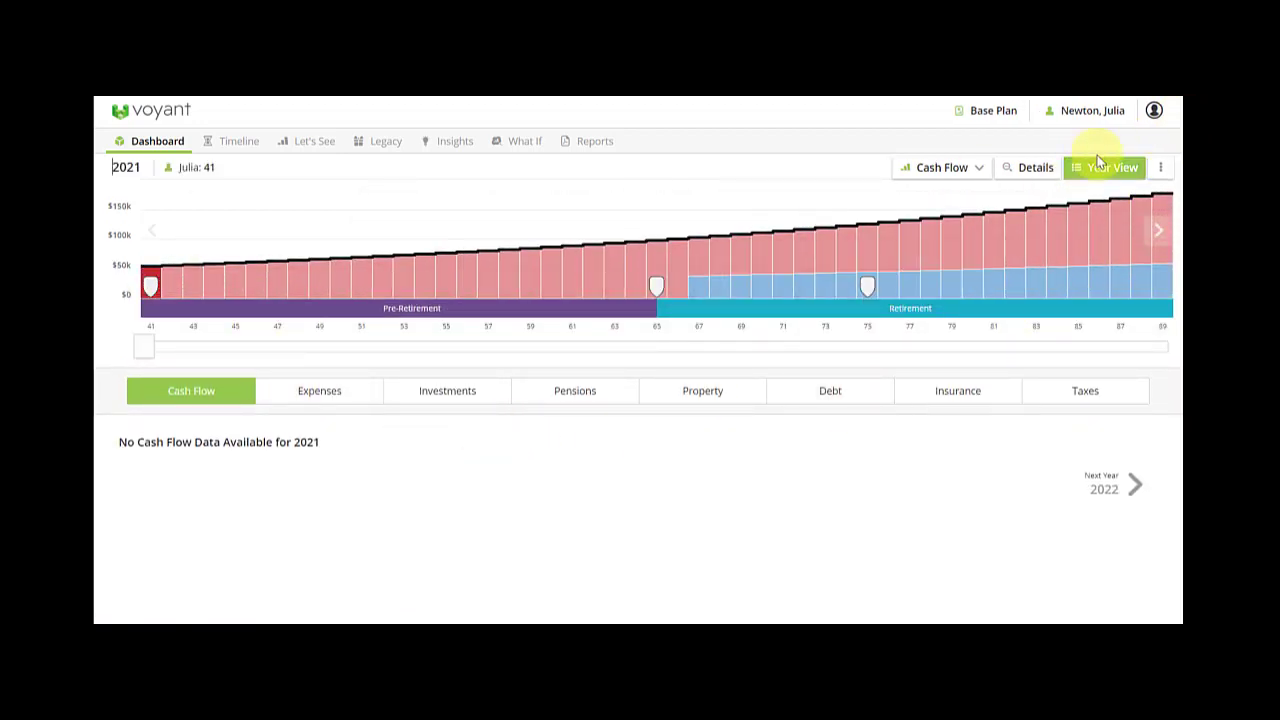
click(331, 401)
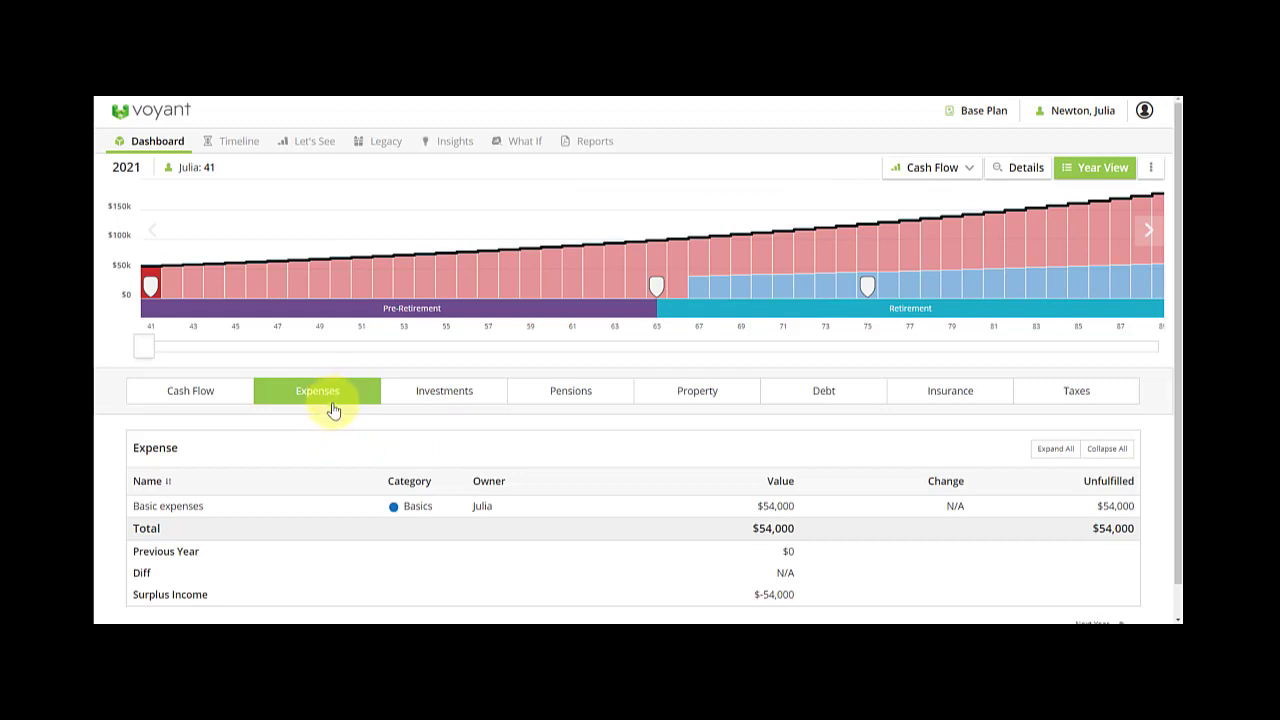
click(158, 512)
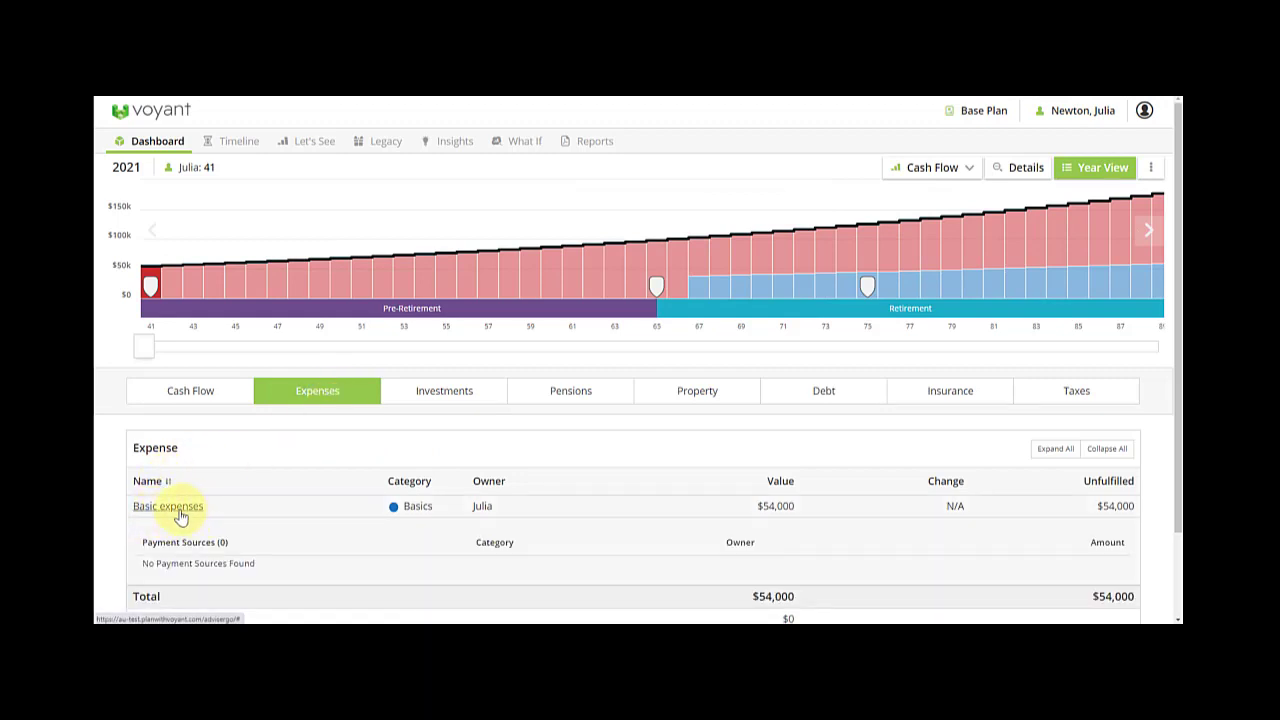
click(179, 516)
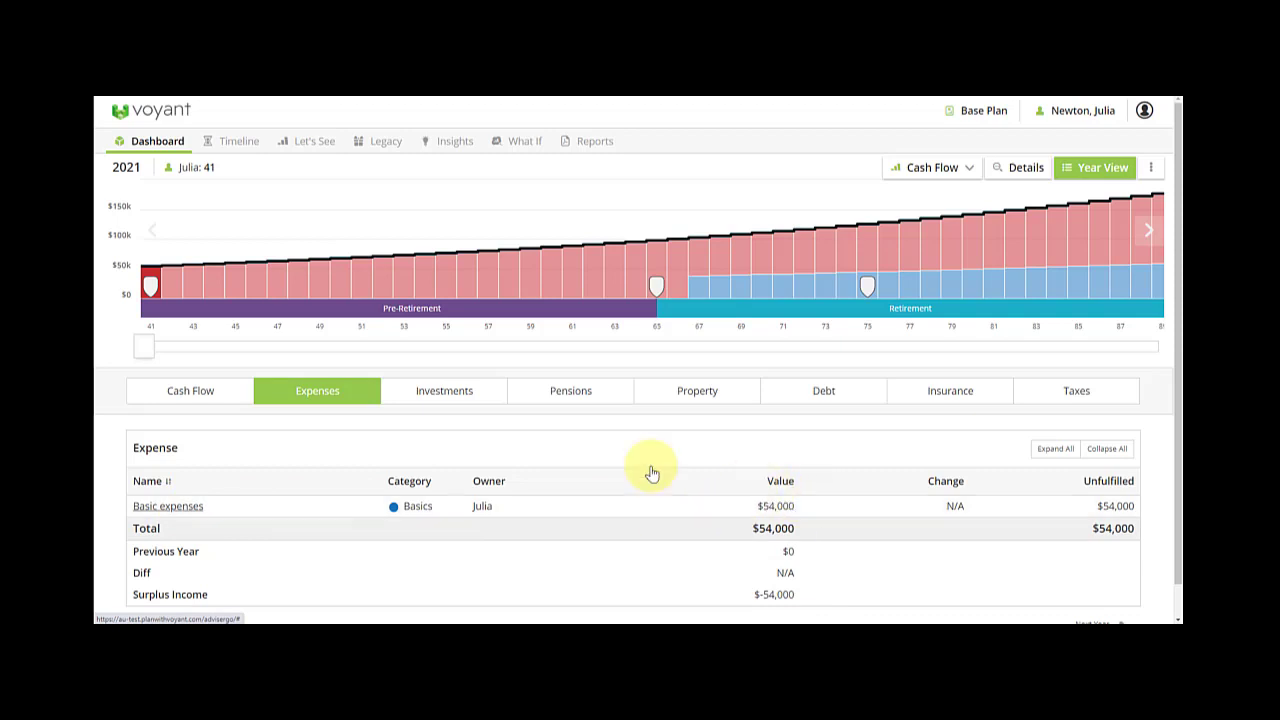
Check the expenses for 2028 in the year-by-year view and return to the main dashboard.
drag(151, 346, 291, 346)
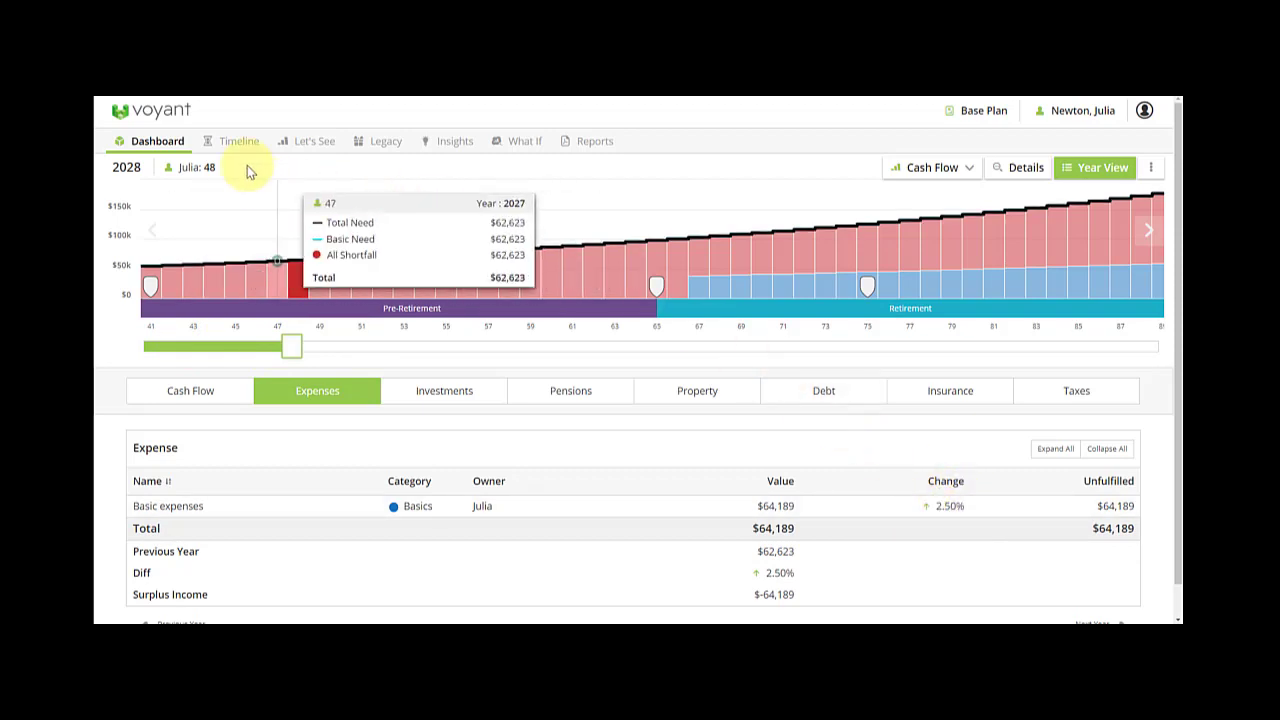
click(160, 145)
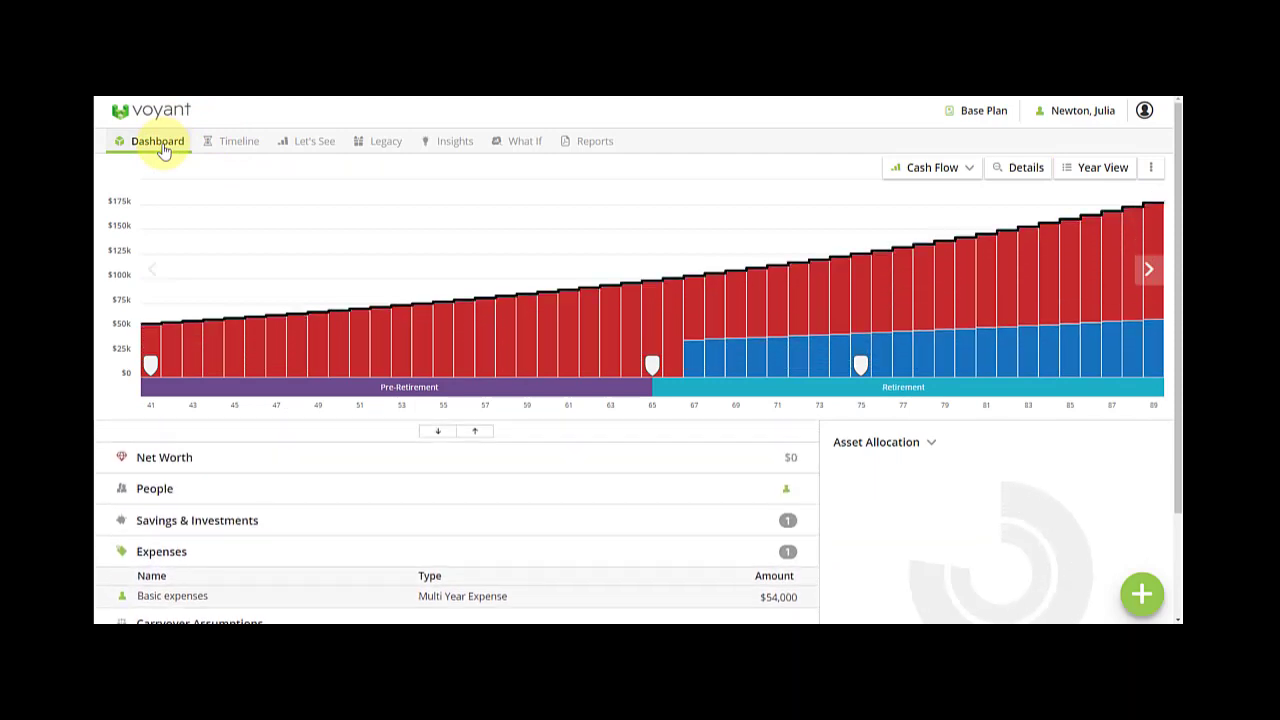
Add a Retirement Goal to the plan and name it Luxury travel years.
click(1145, 596)
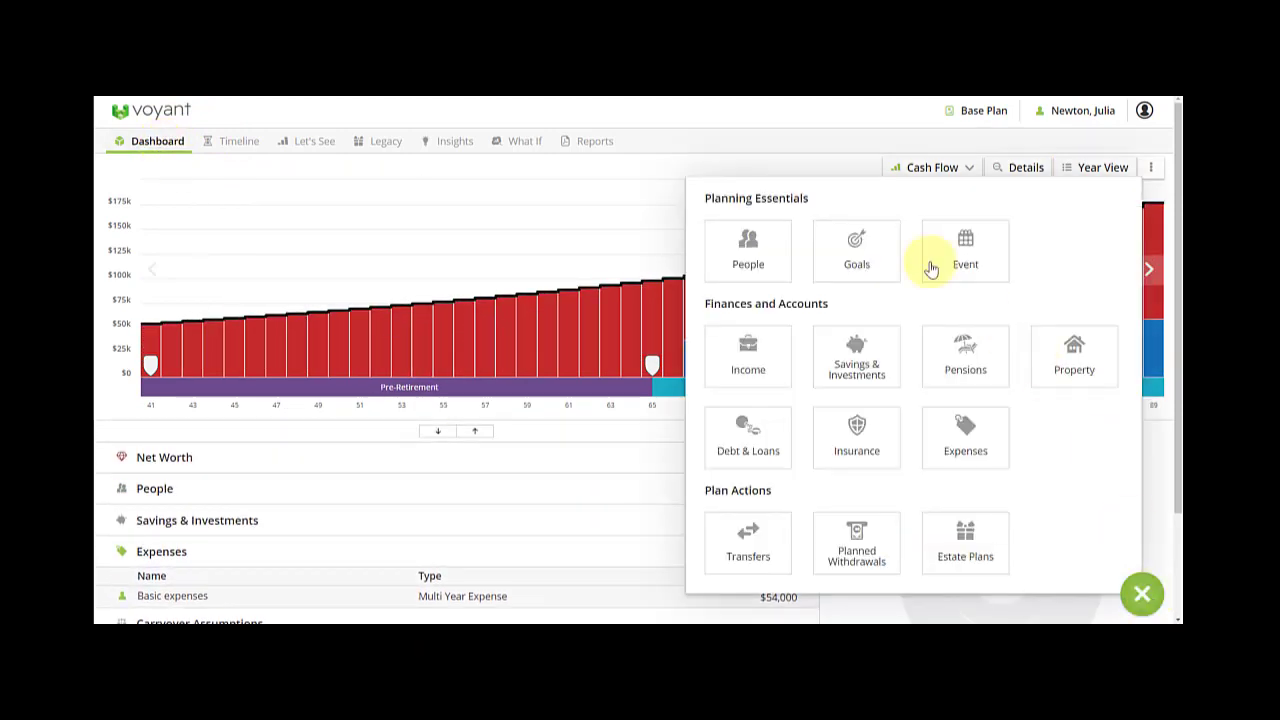
click(855, 262)
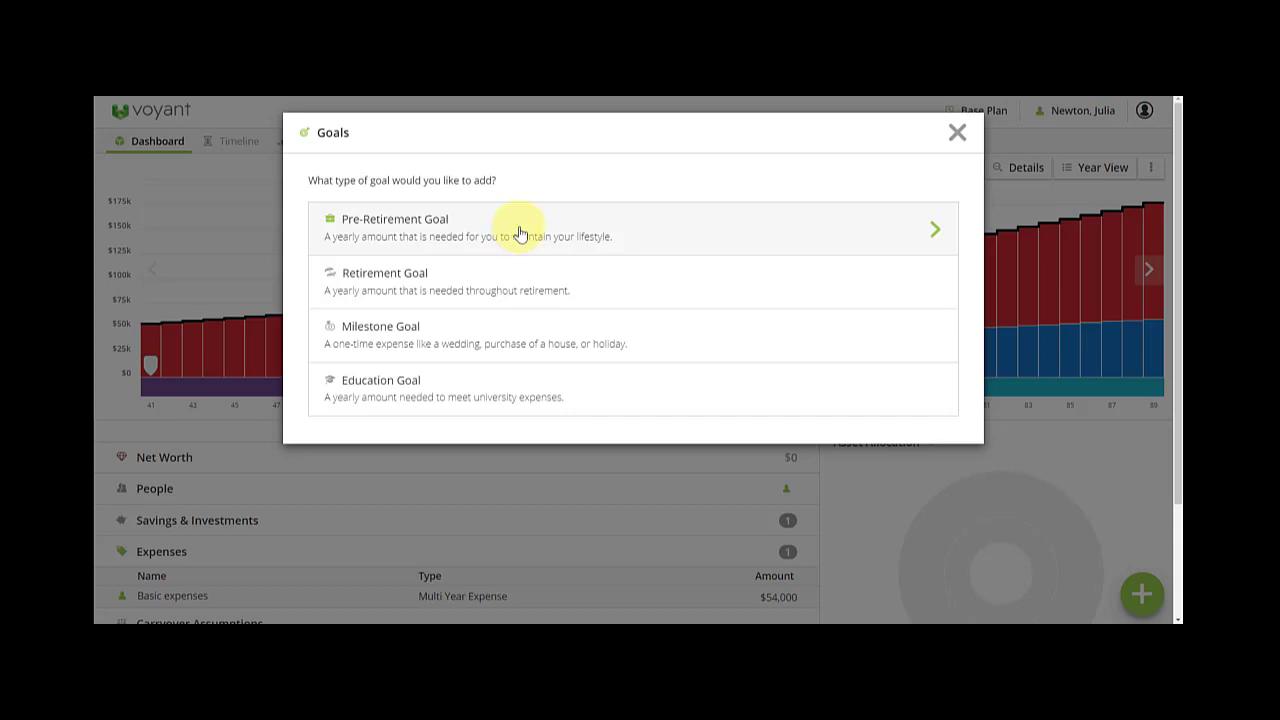
click(555, 290)
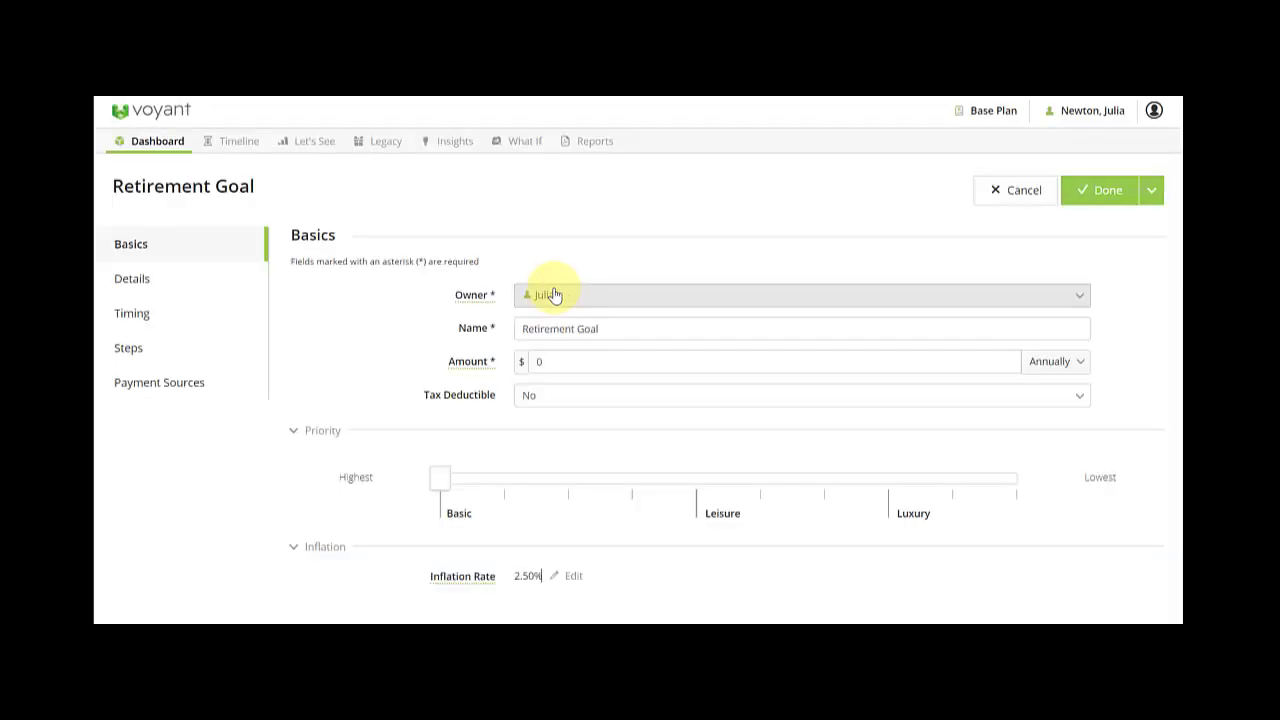
drag(609, 329, 504, 330)
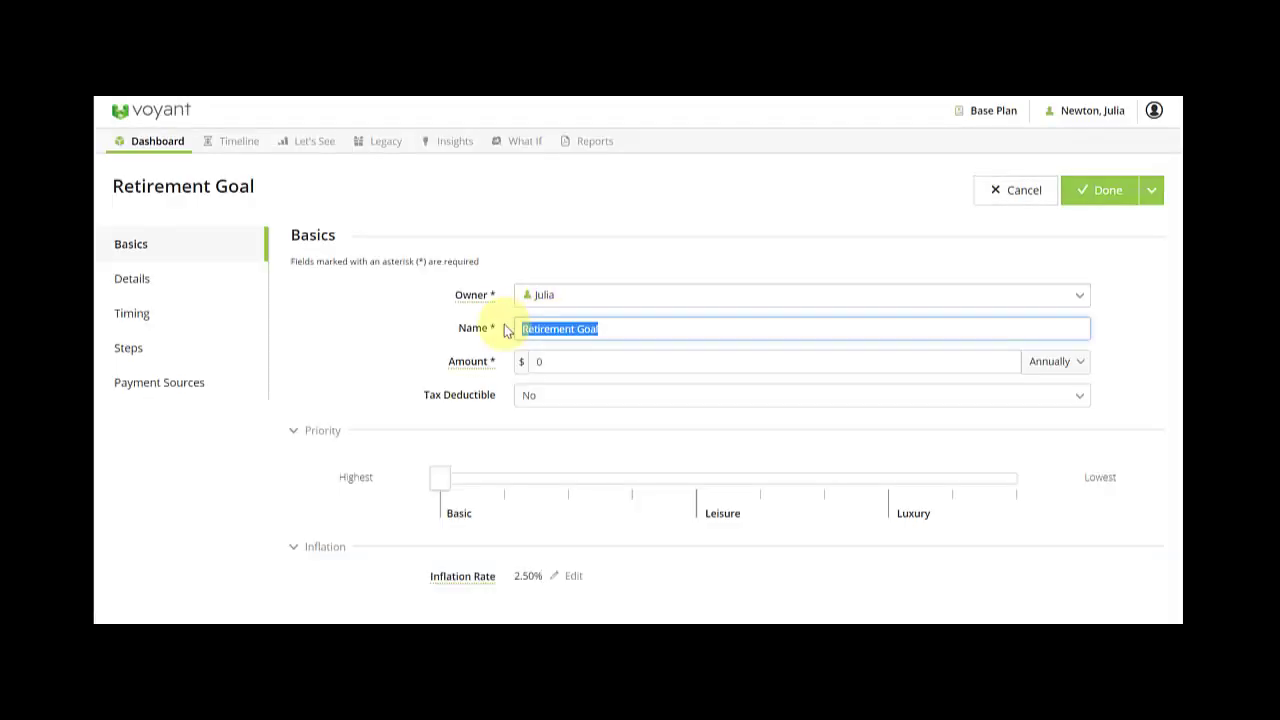
text(Li)
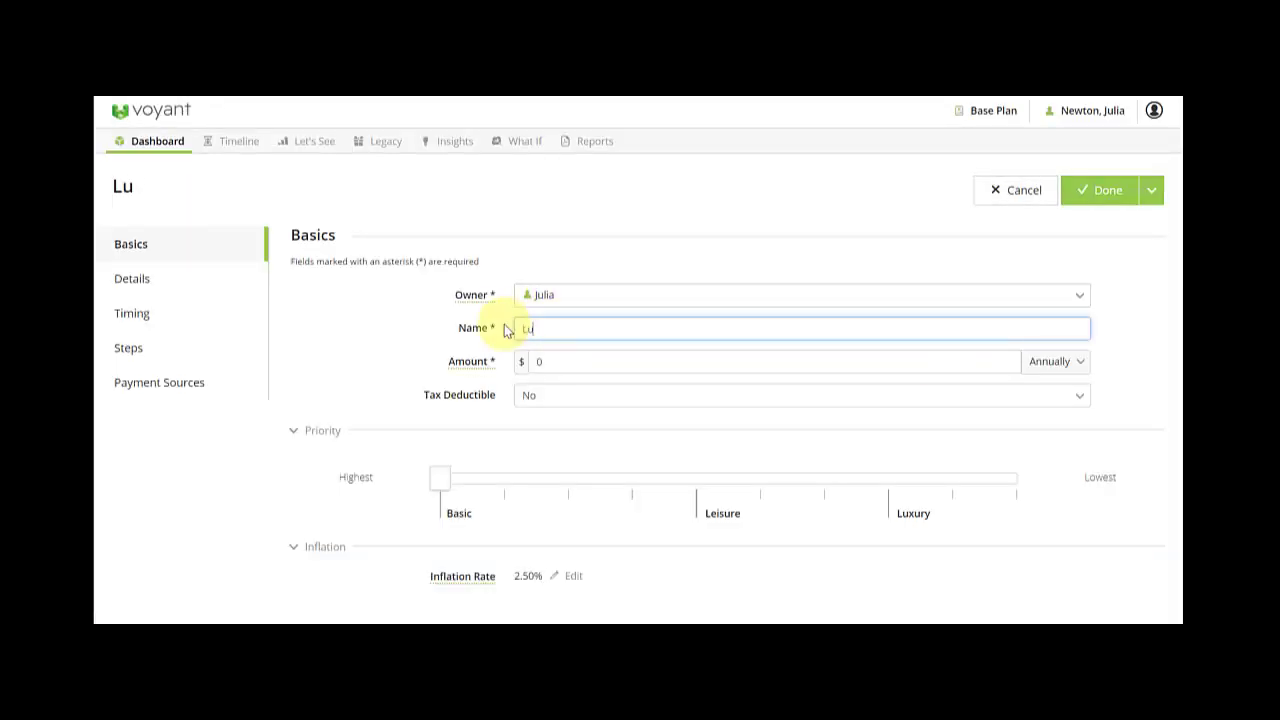
text(xury travel)
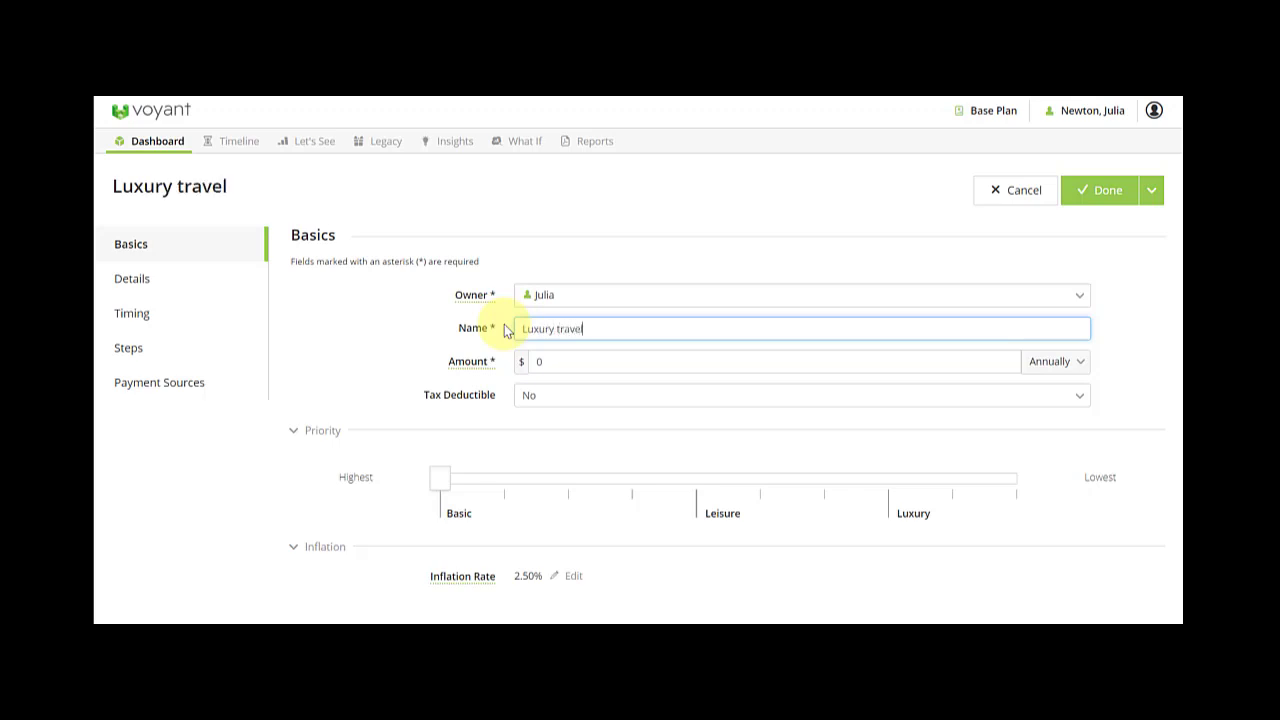
text( years)
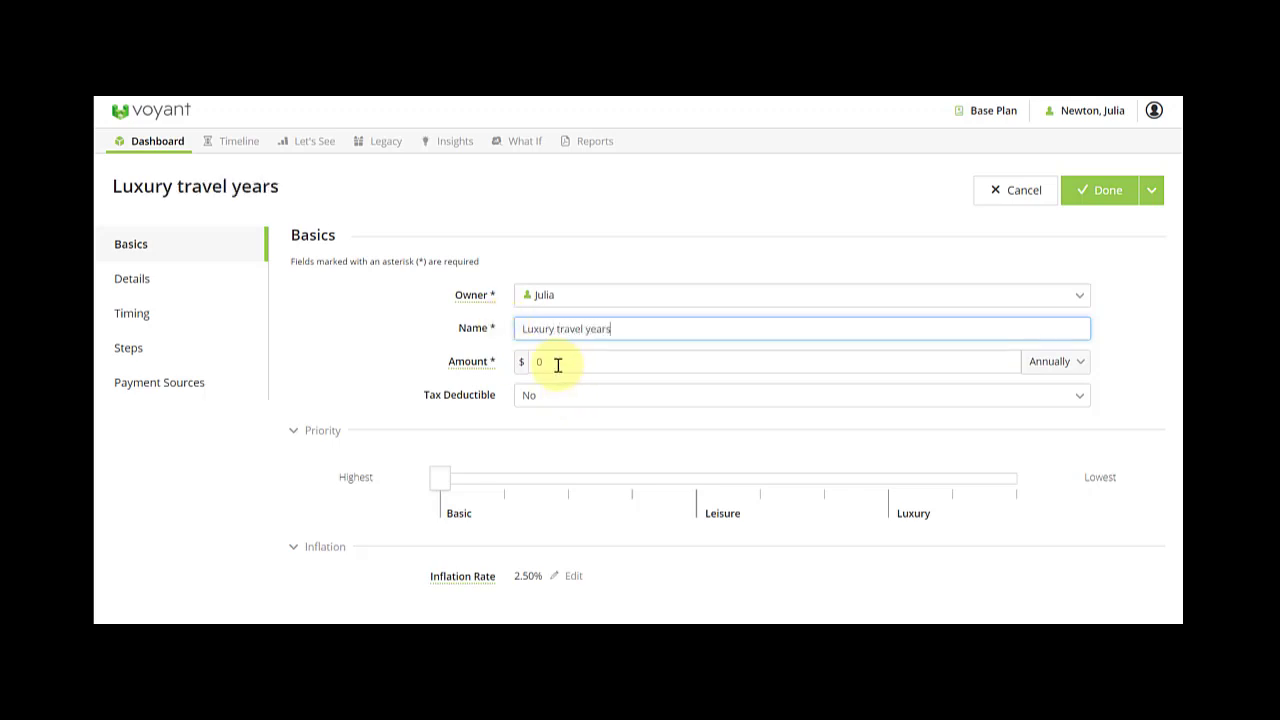
Set the Luxury travel years goal's amount to $30,000 annually and its priority to Luxury.
click(558, 365)
double_click(572, 366)
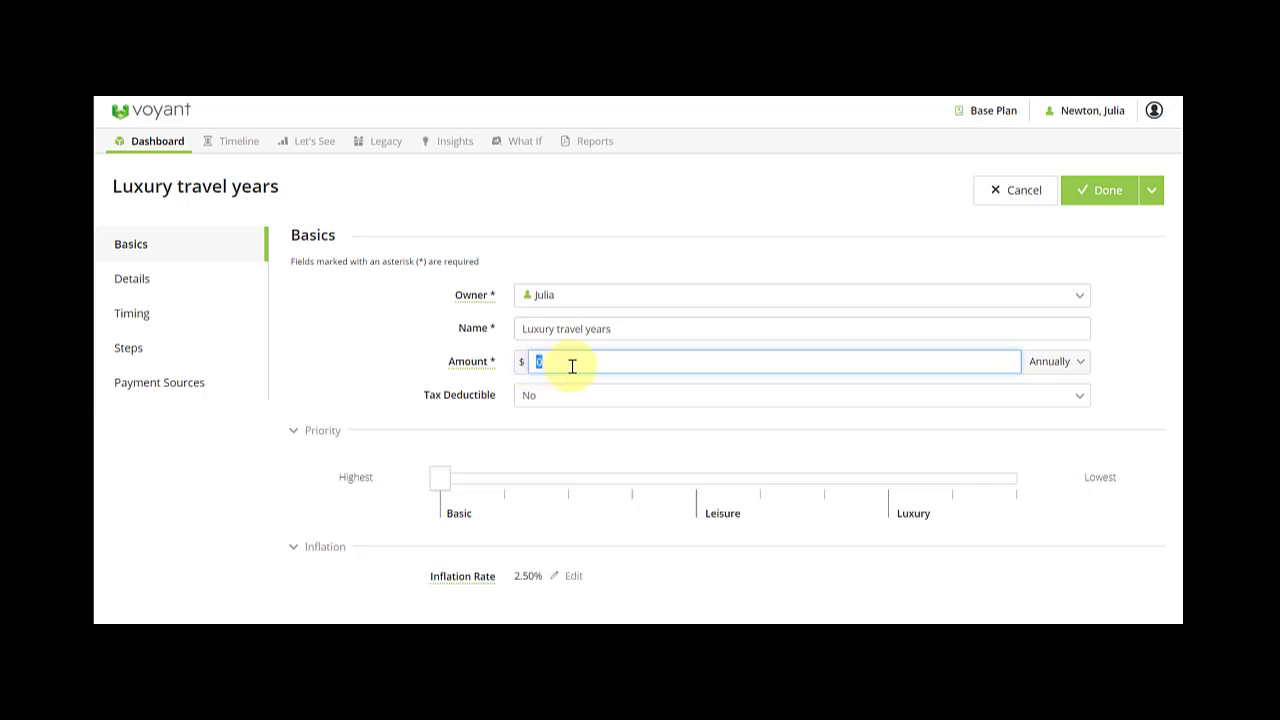
text(30,000)
drag(443, 486, 893, 485)
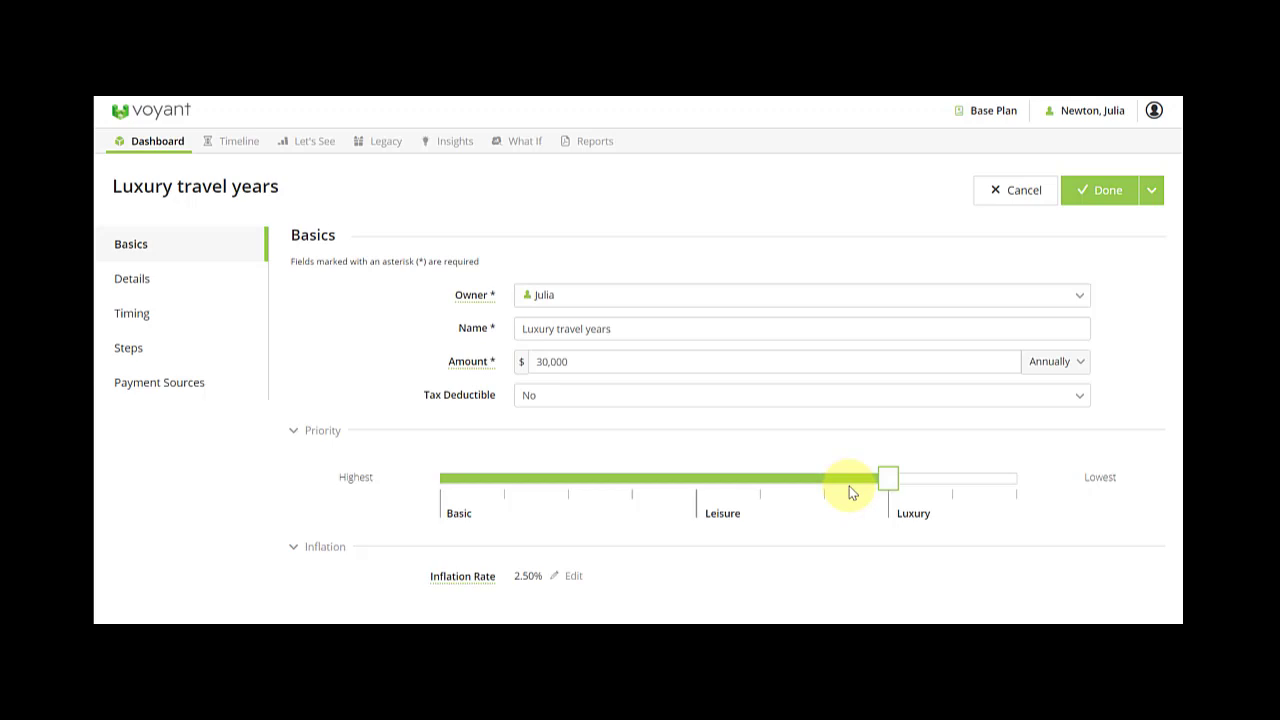
Set the End of luxury travel event as the goal's end event and save the goal.
click(147, 326)
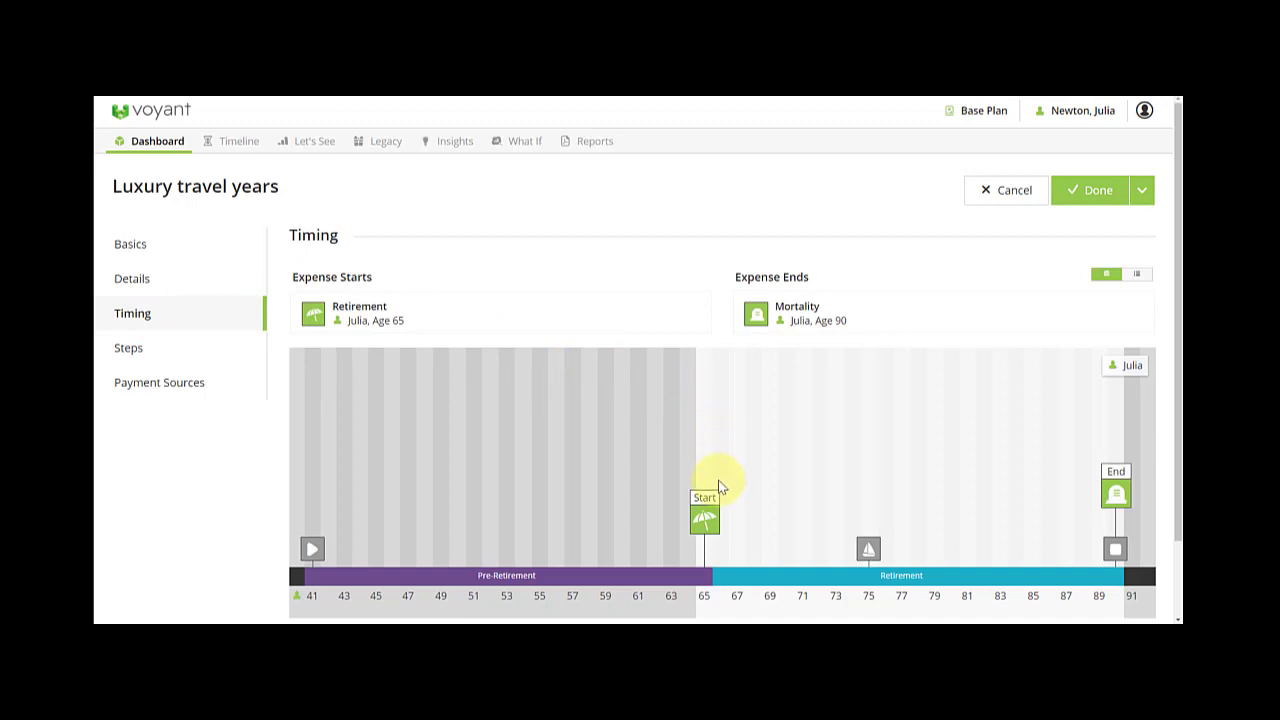
mouse_move(707, 522)
click(868, 546)
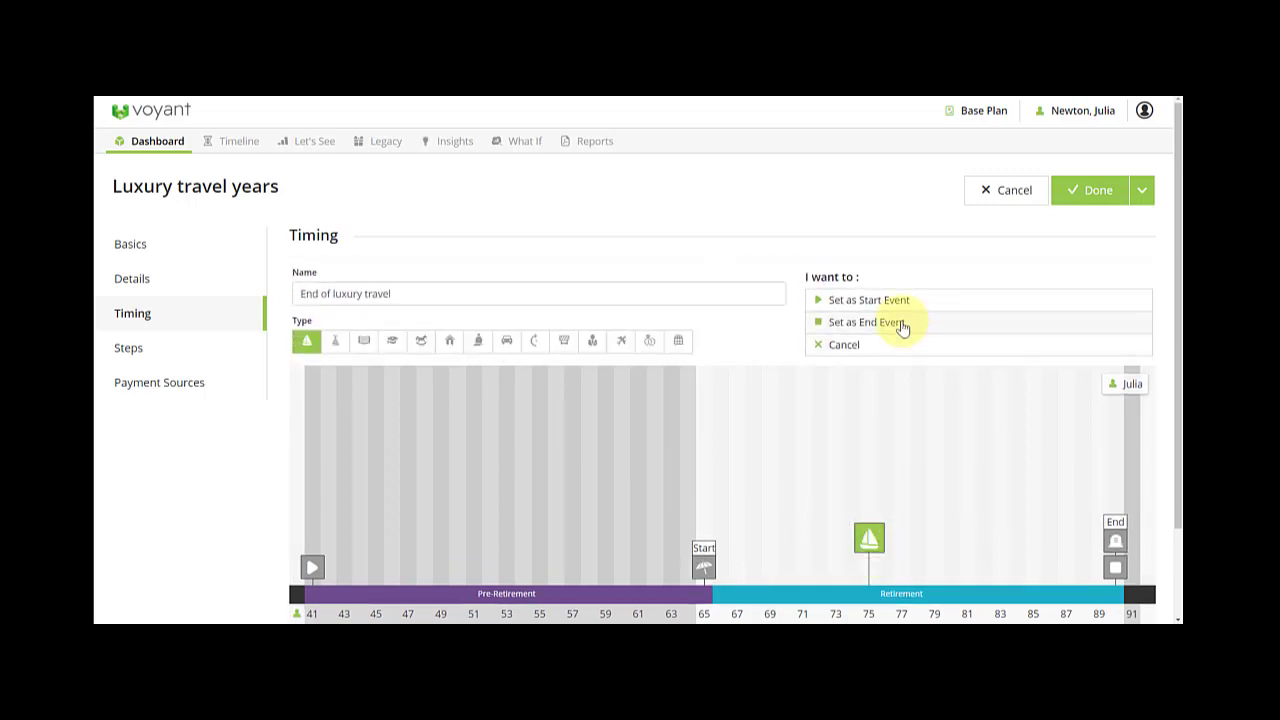
click(900, 323)
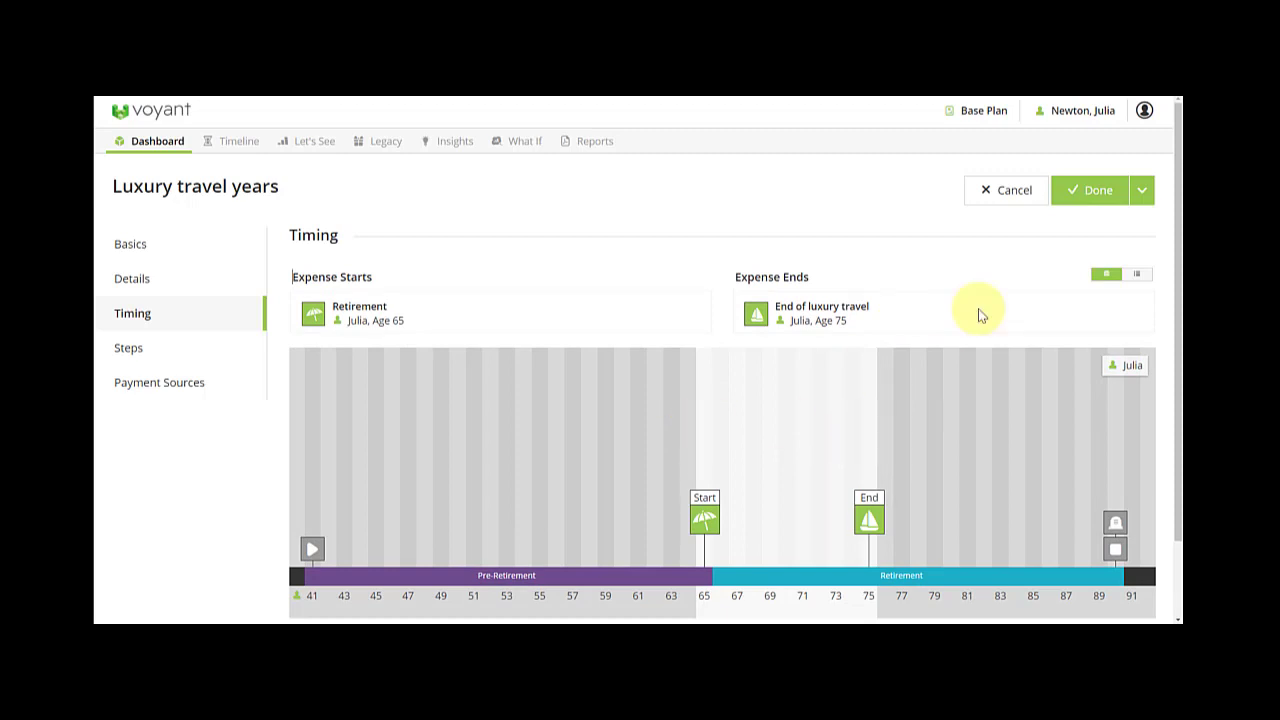
click(1078, 190)
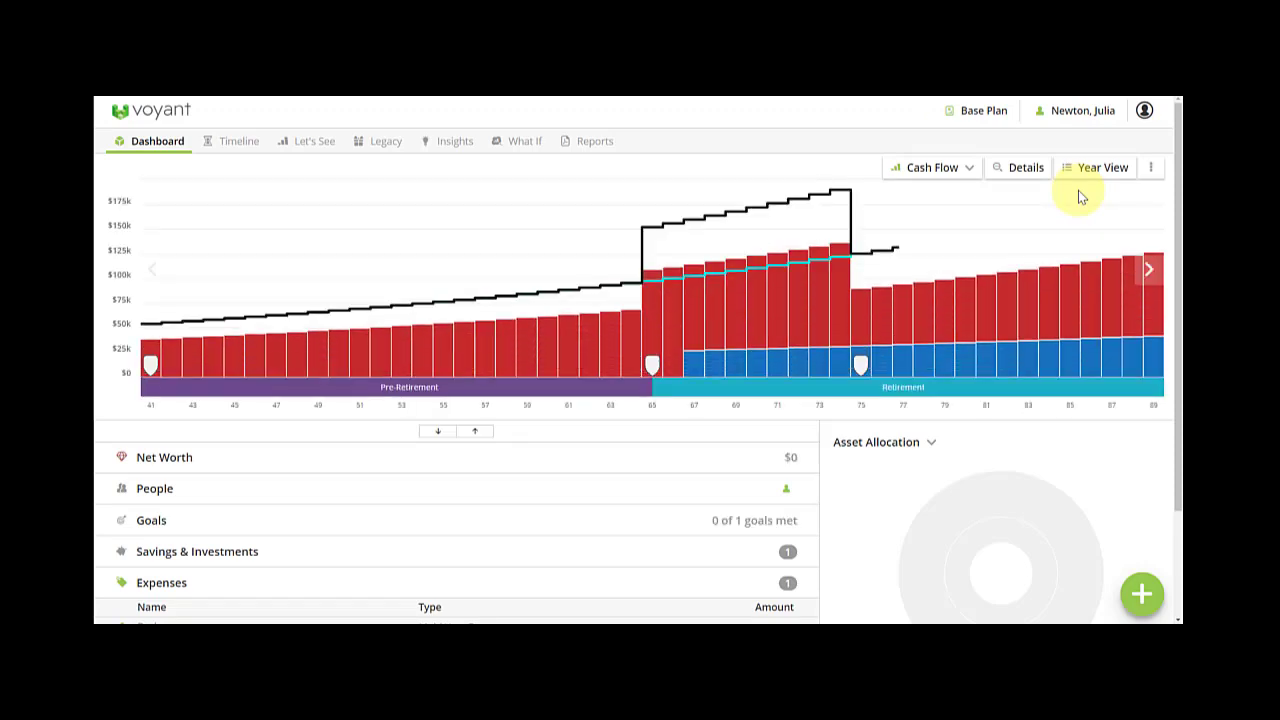
Examine the expenses in the year-by-year view from retirement in 2045 to the end of luxury travel.
mouse_move(654, 276)
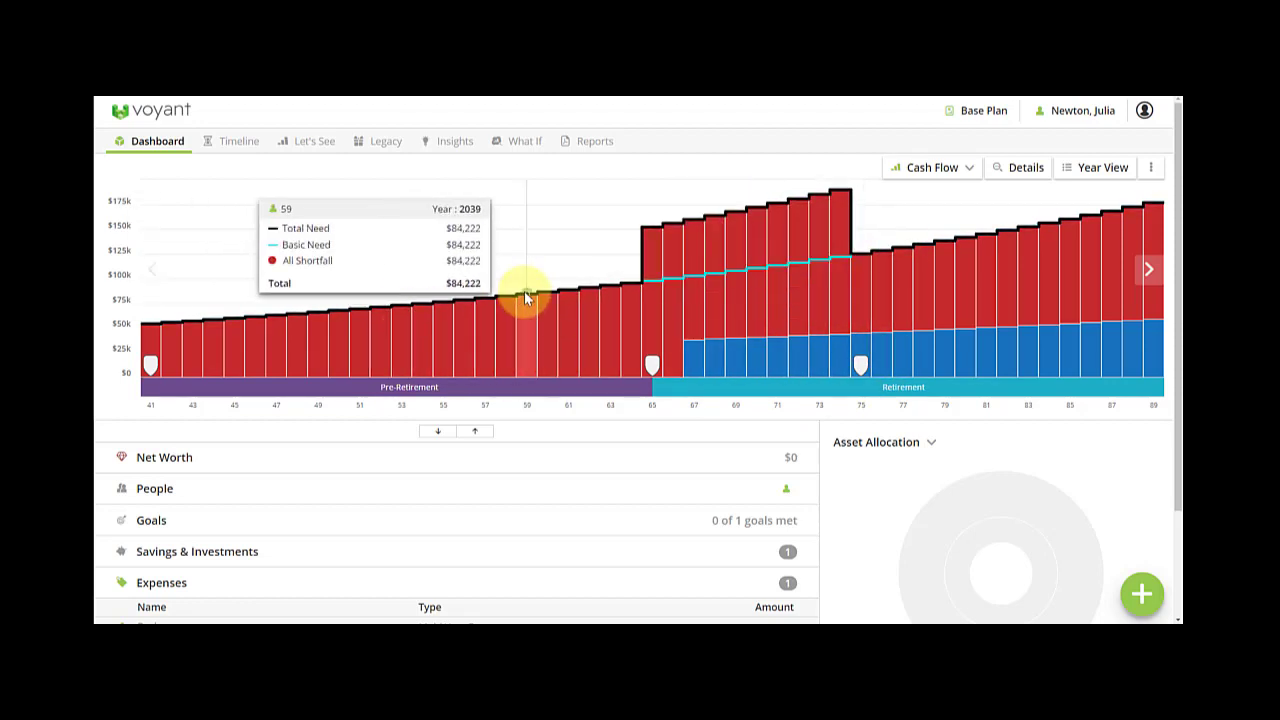
click(654, 270)
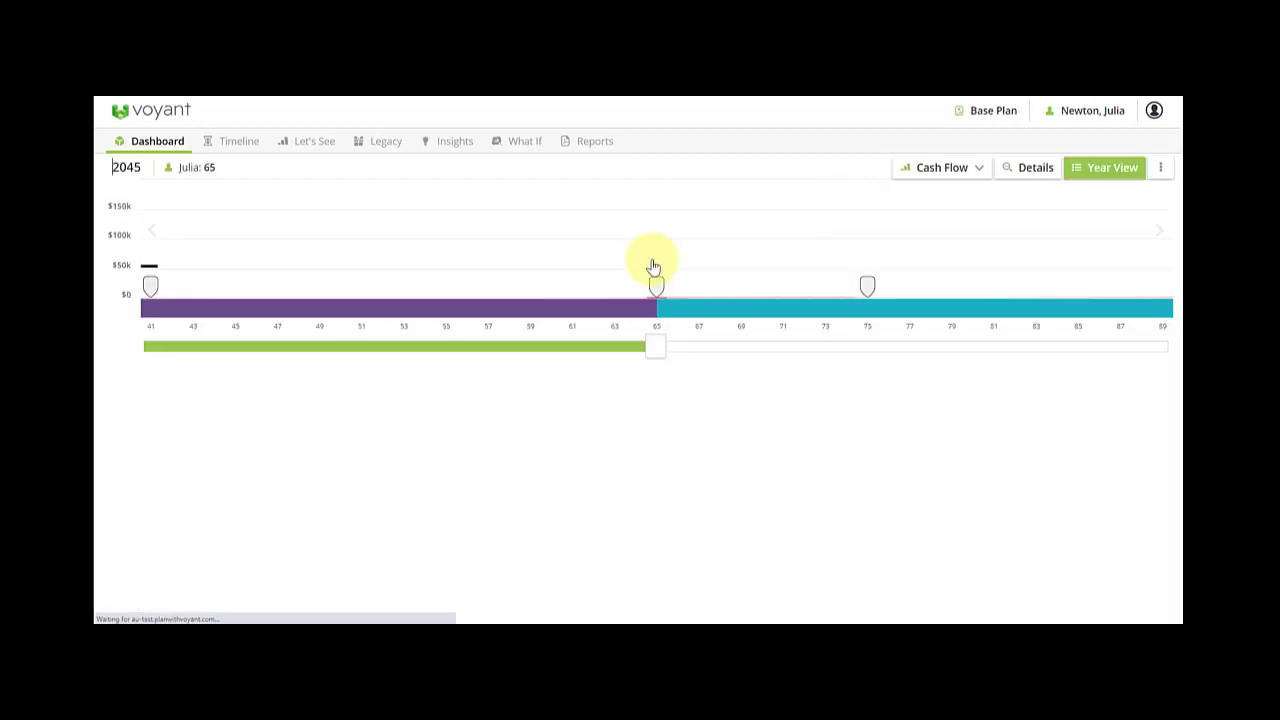
click(308, 397)
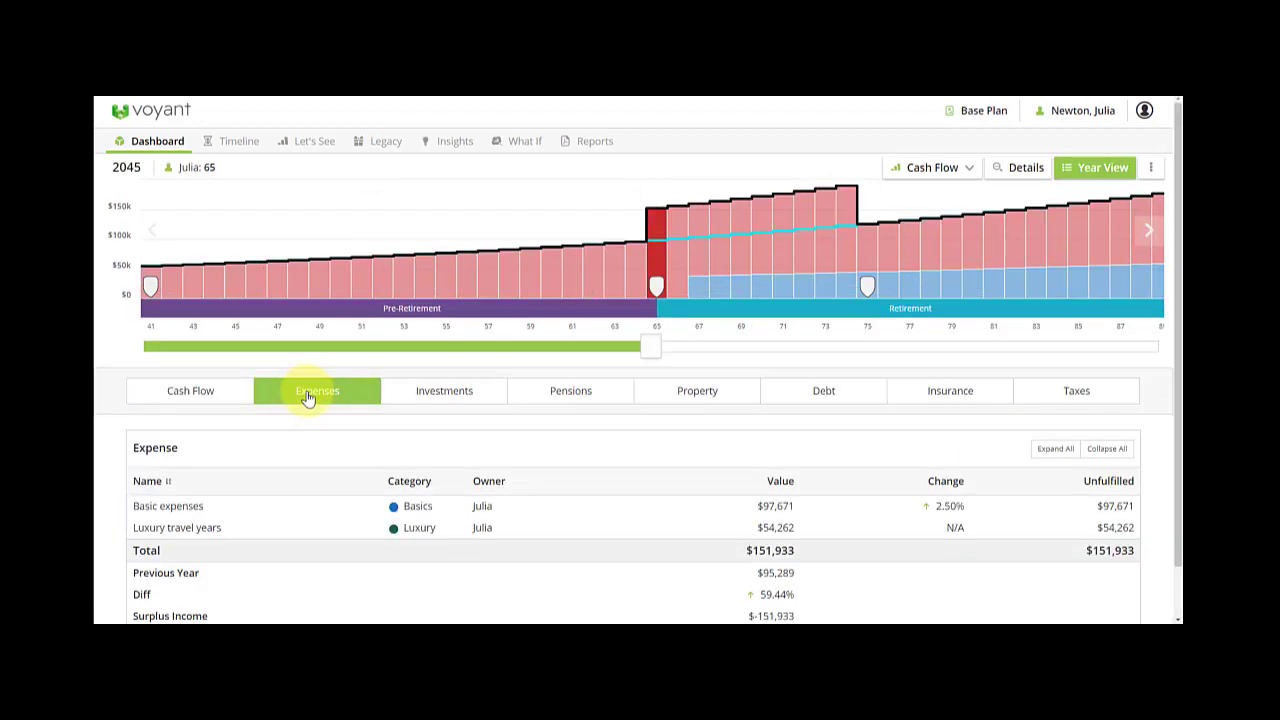
mouse_move(654, 288)
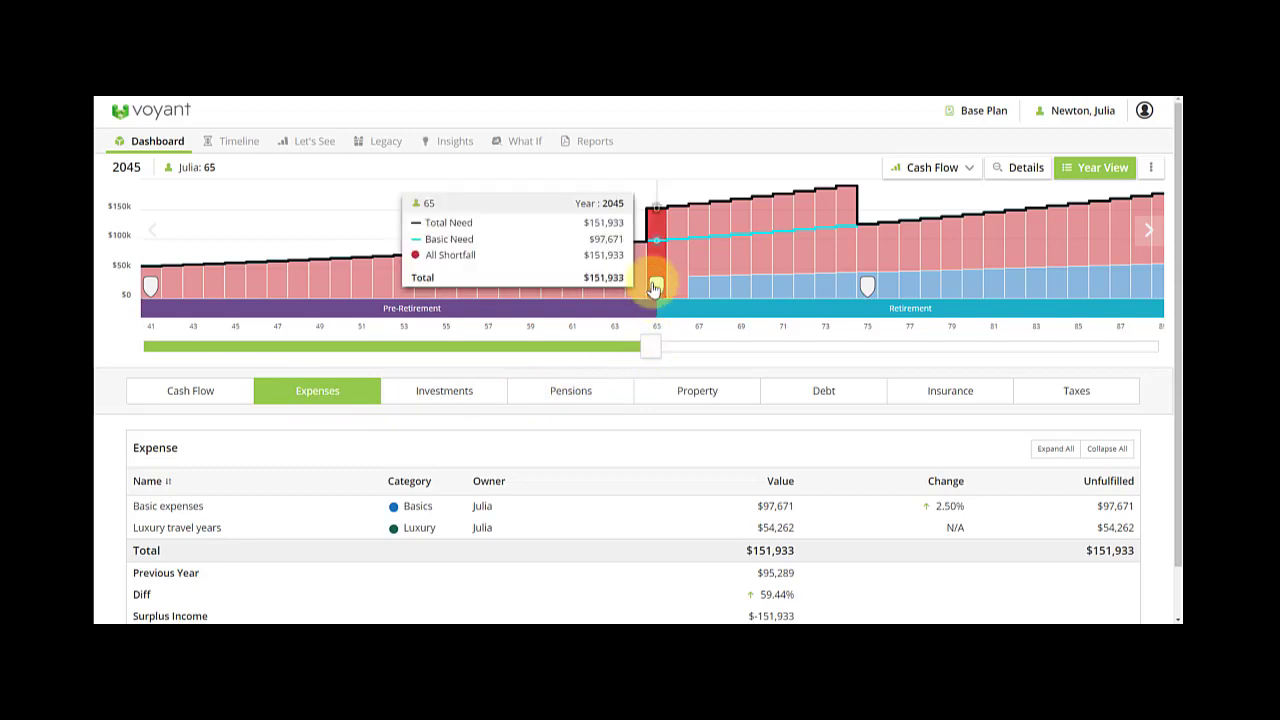
mouse_move(652, 348)
mouse_down()
mouse_move(629, 350)
mouse_move(647, 348)
mouse_up()
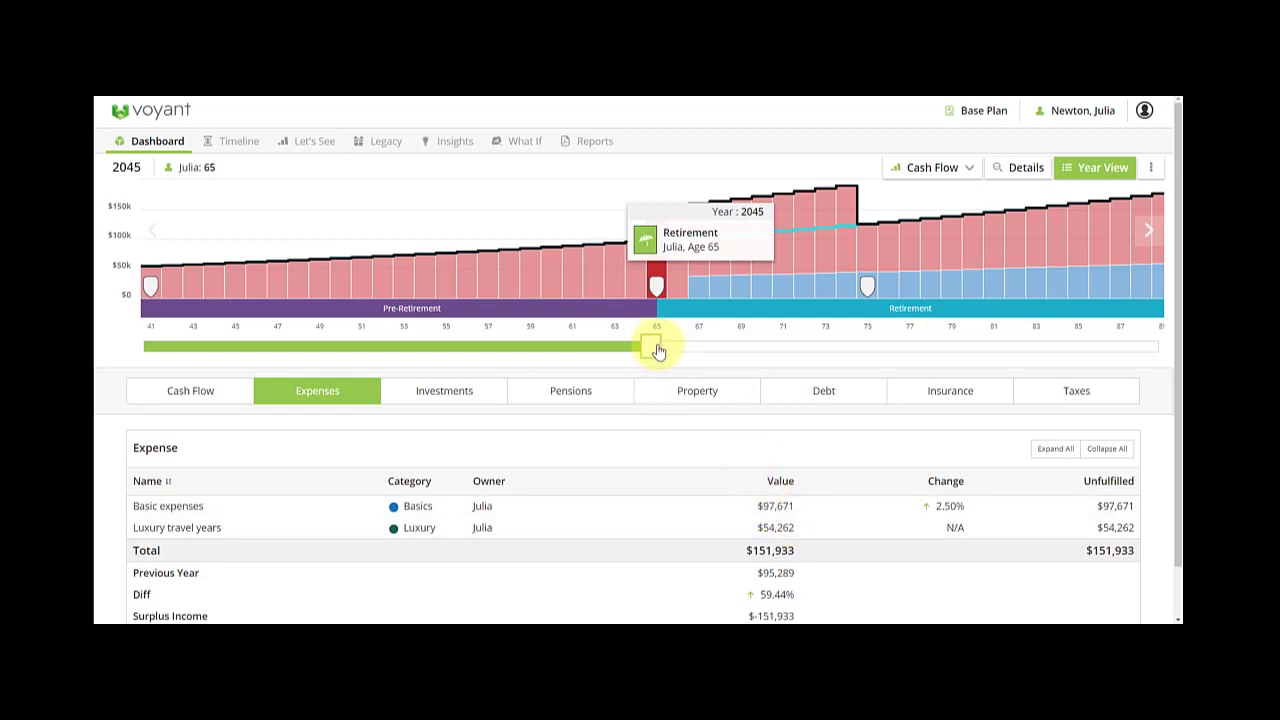
drag(657, 350, 864, 345)
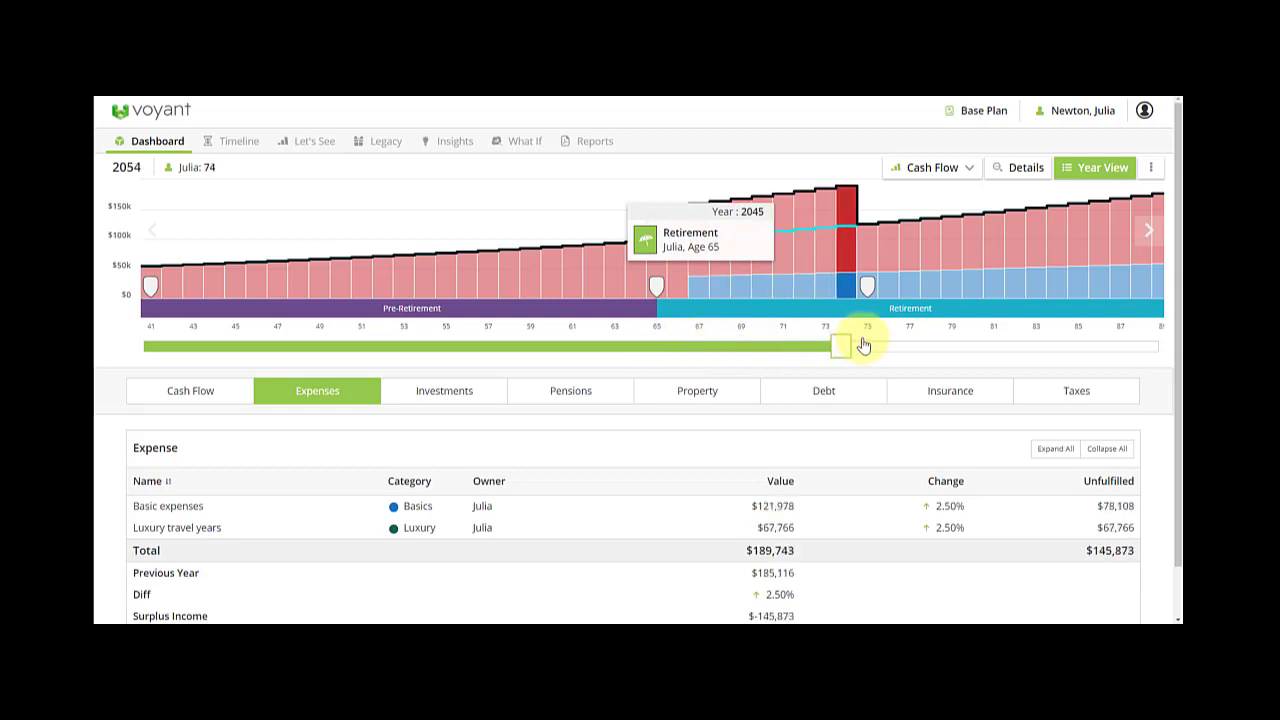
Try moving the End of luxury travel event to age 80 on the chart, and close the year-by-year view.
mouse_move(867, 285)
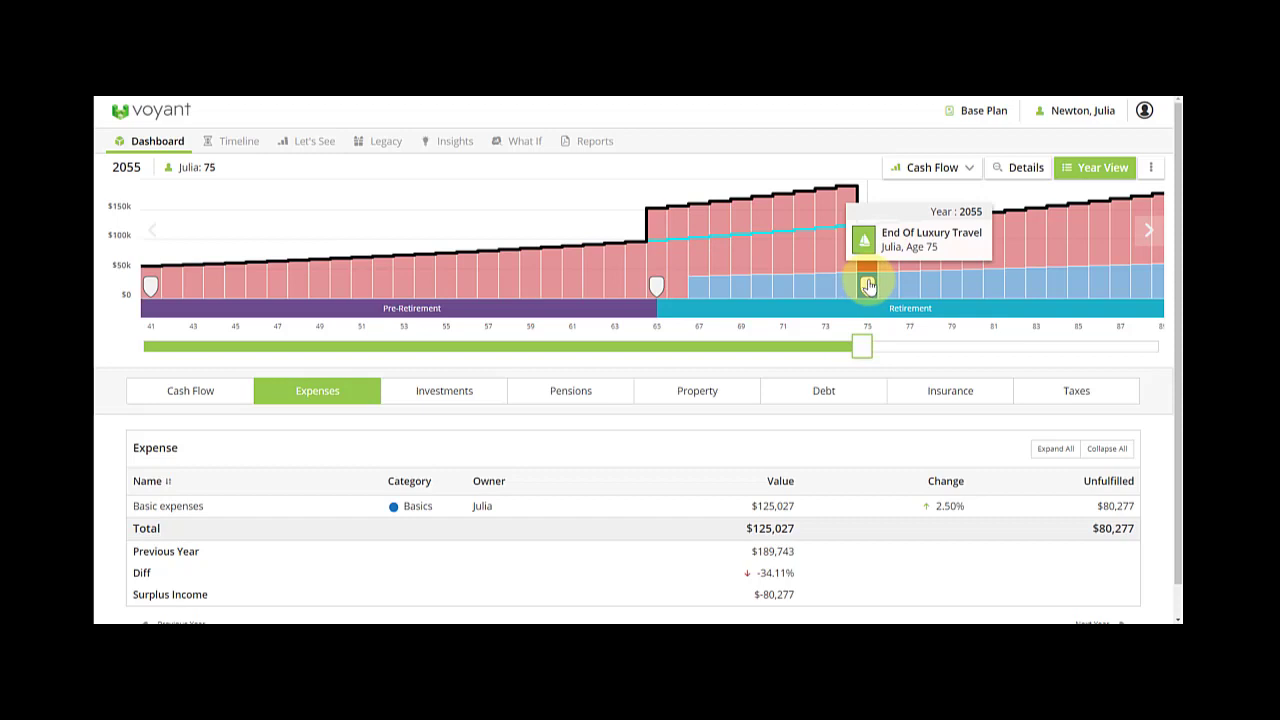
drag(867, 285, 972, 287)
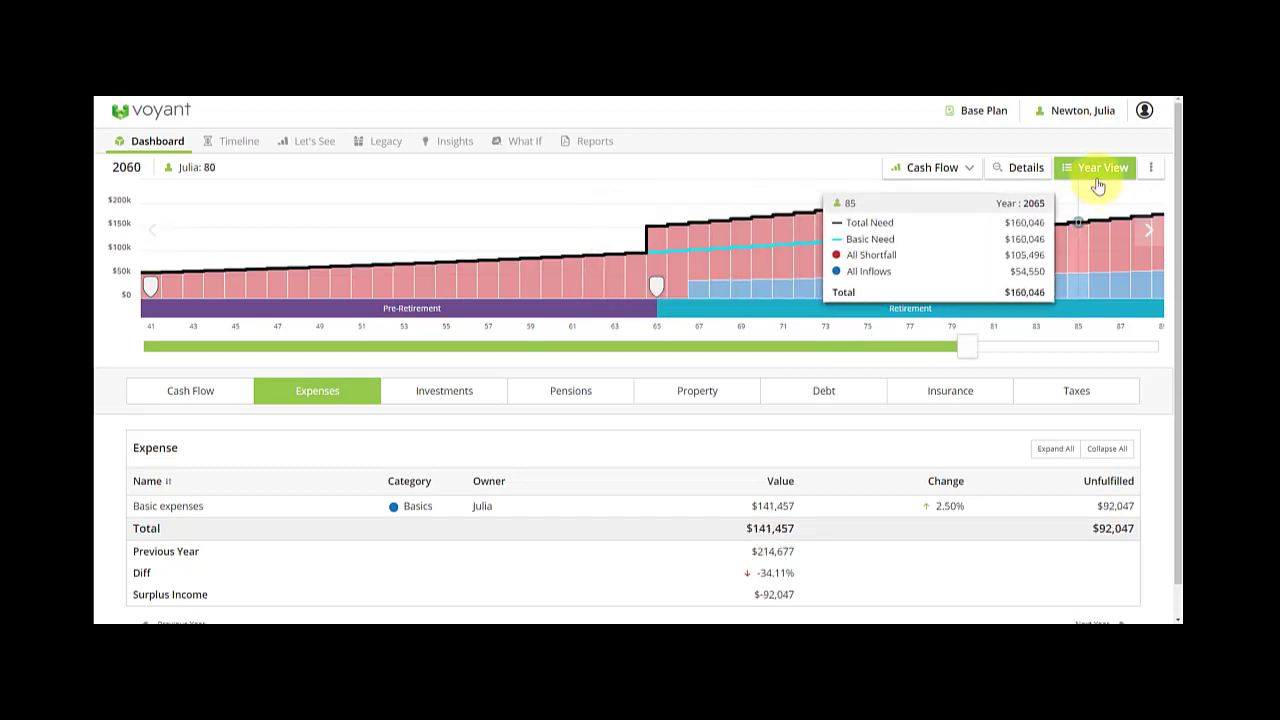
click(1098, 172)
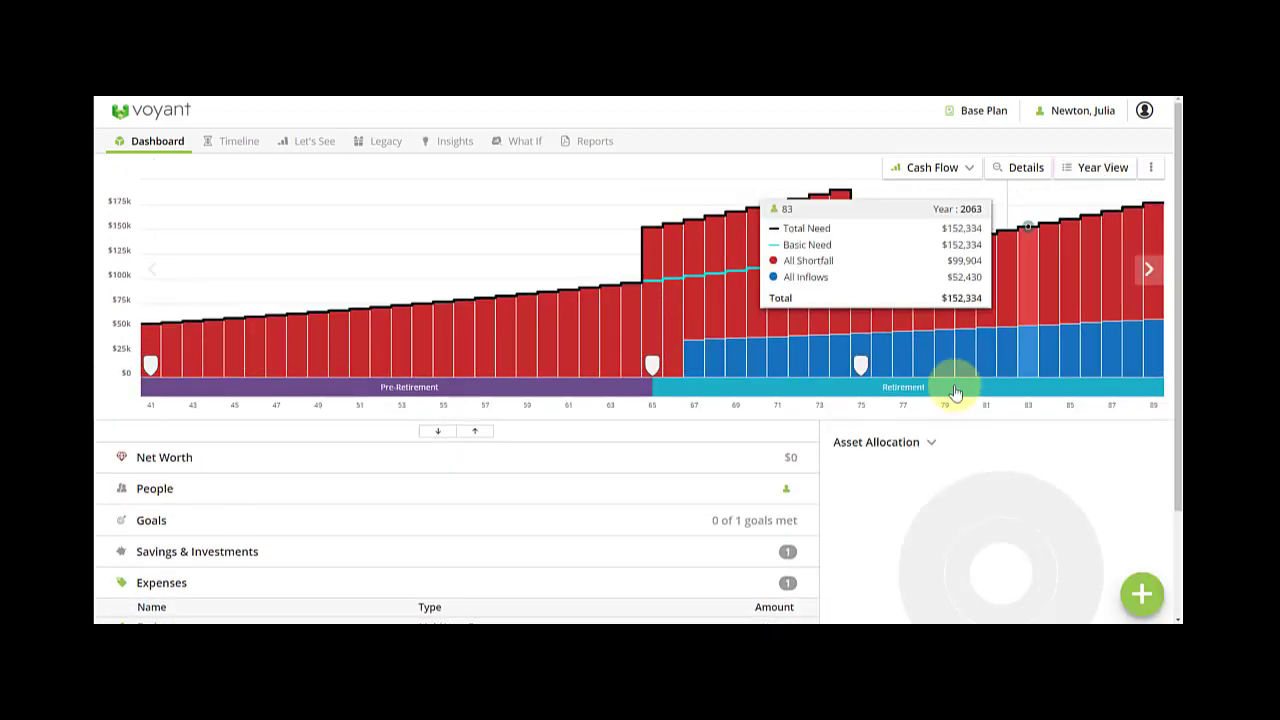
Postpone the End of luxury travel event beyond age 75 in its event details and save the change.
mouse_move(860, 366)
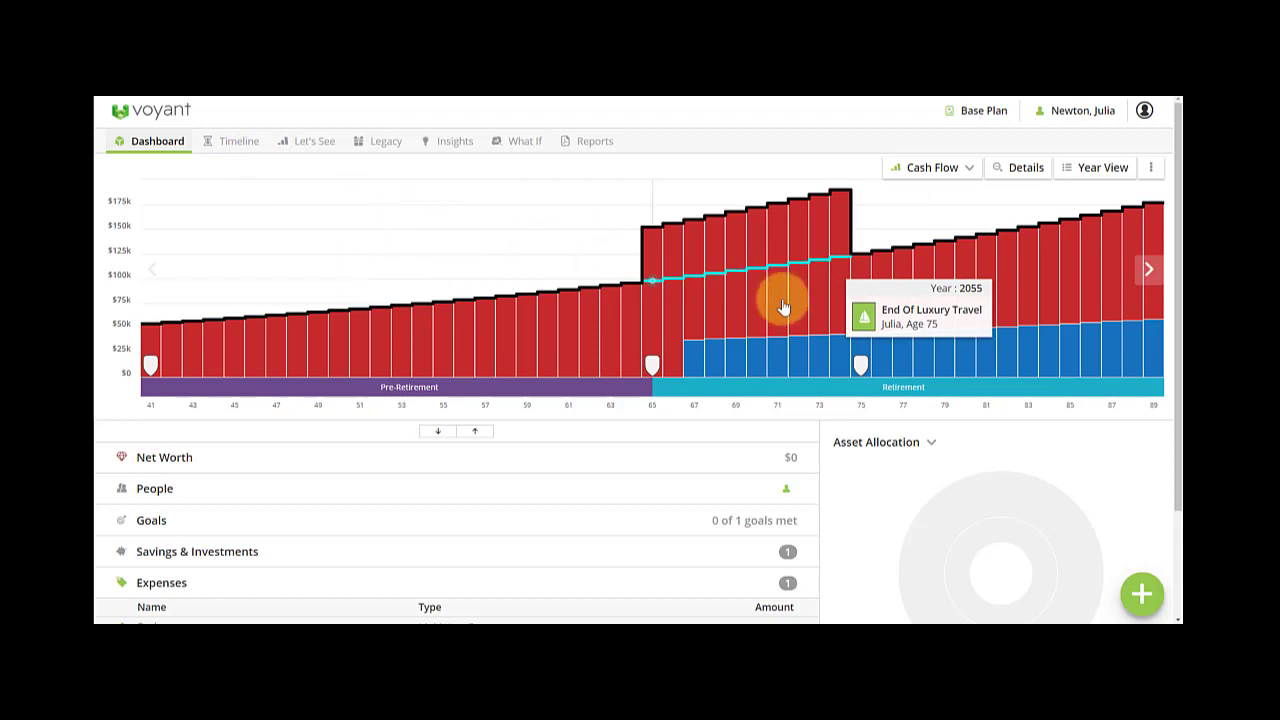
click(902, 321)
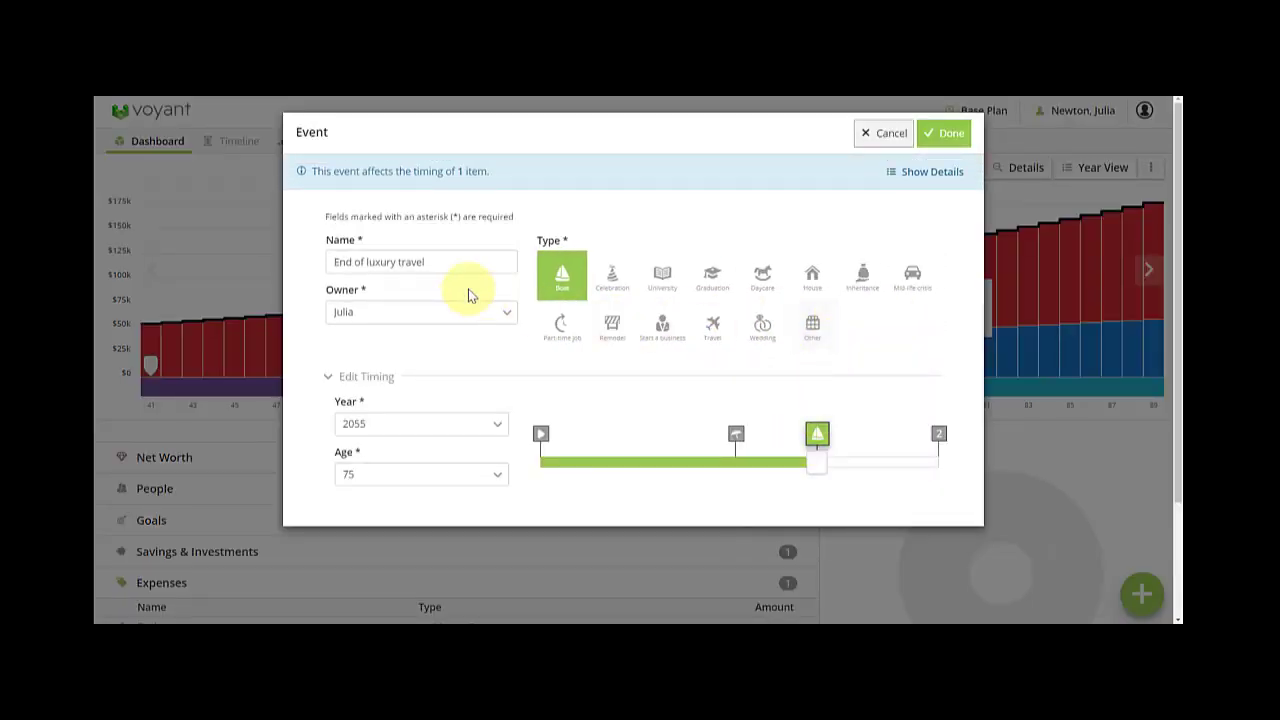
drag(817, 465, 861, 469)
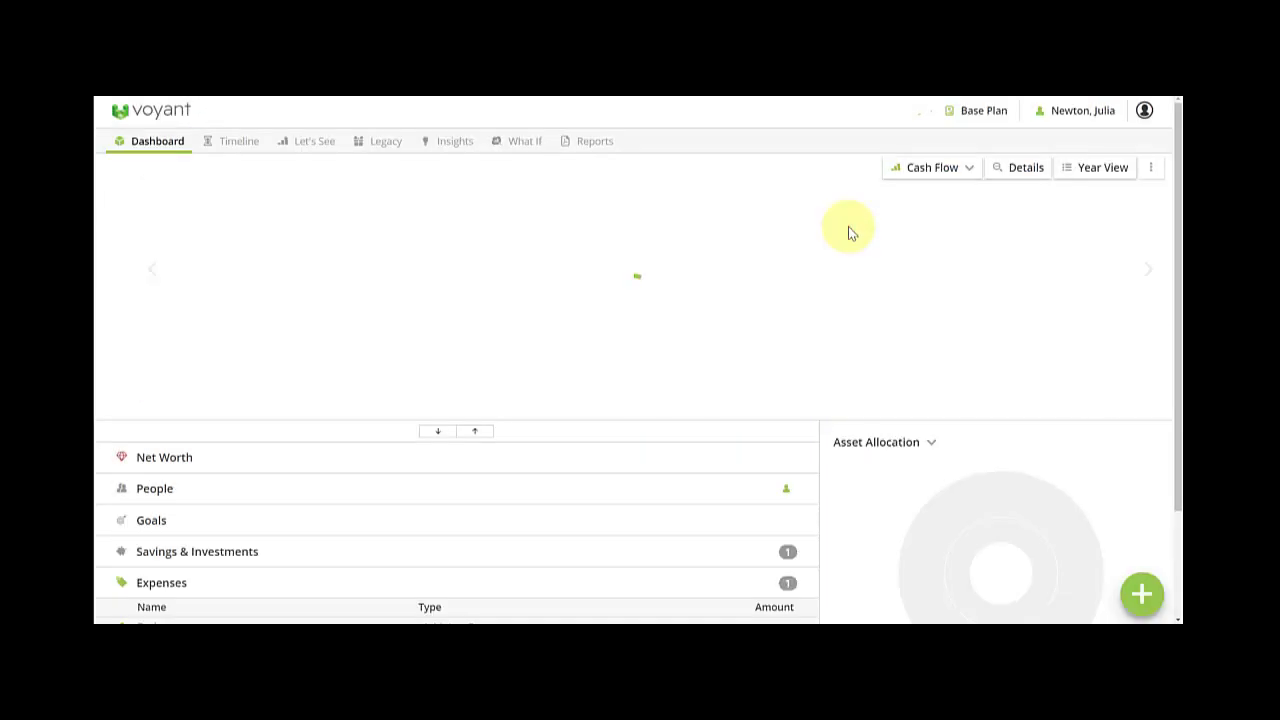